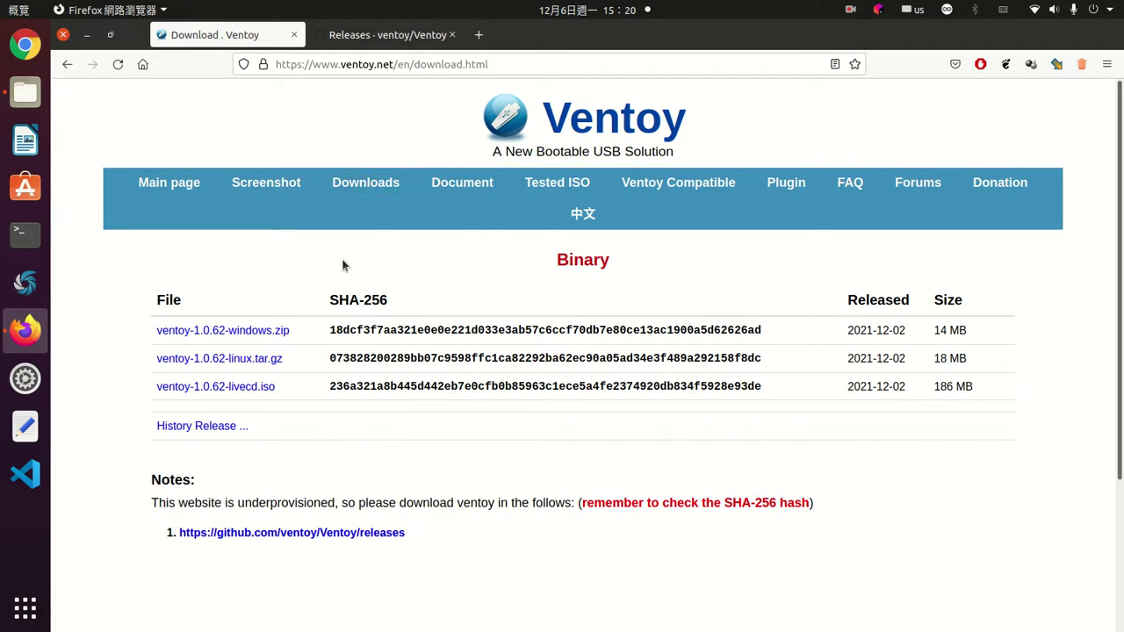
# - Check Ventoy's GitHub release assets and run VentoyGUI.x86_64 from the ventoy-1.0.62 folder, authenticating with the account password
pyautogui.click(380, 39)
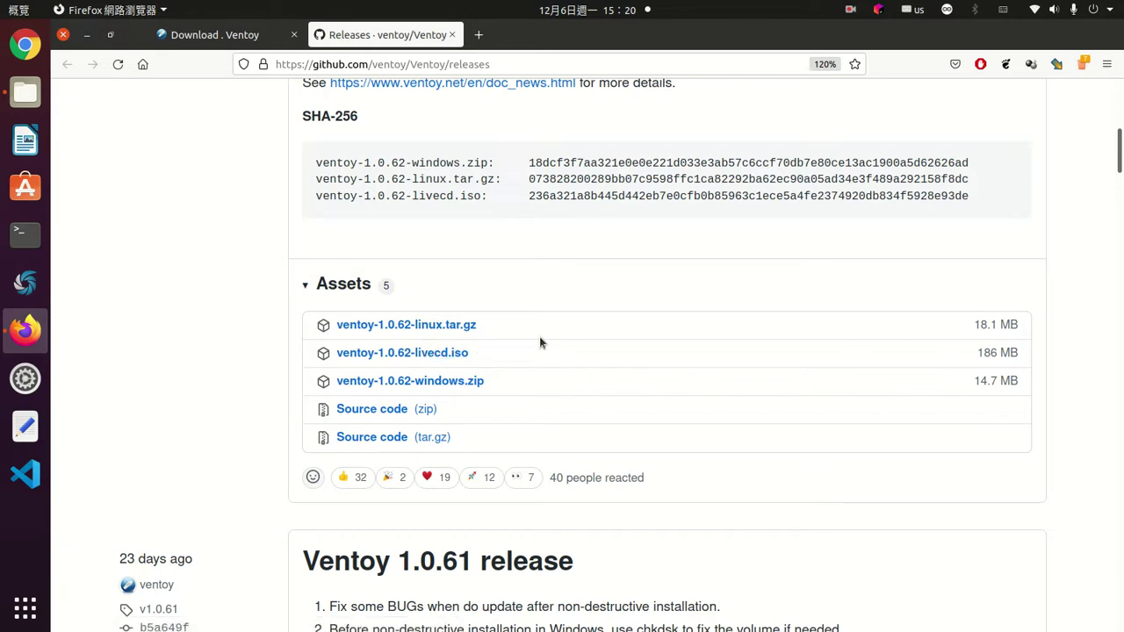
pyautogui.click(27, 97)
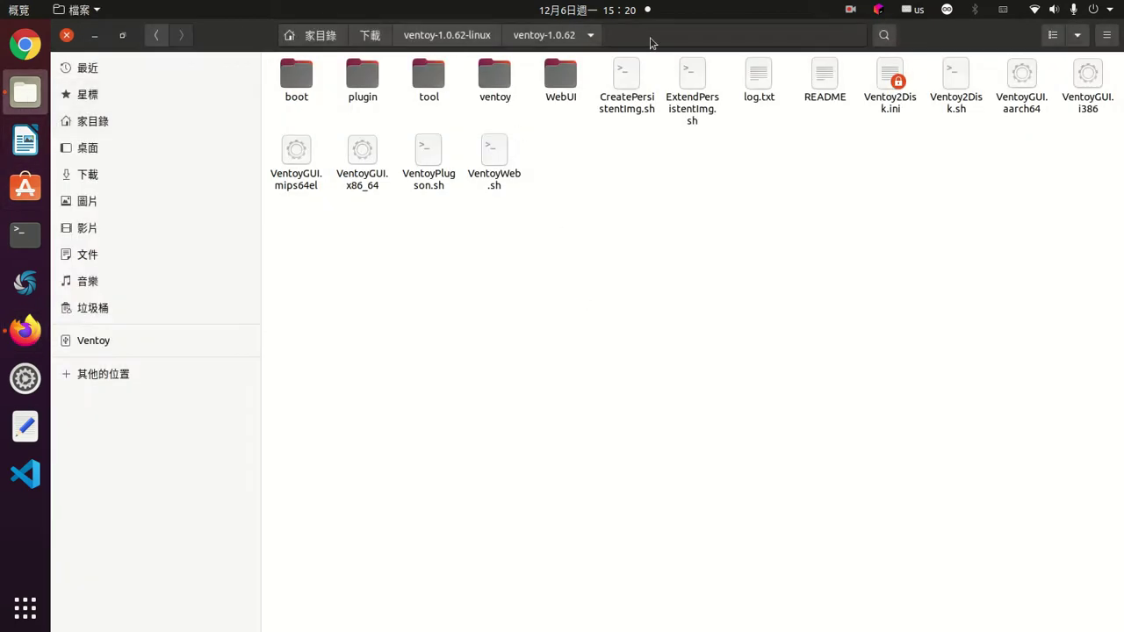
pyautogui.click(367, 171)
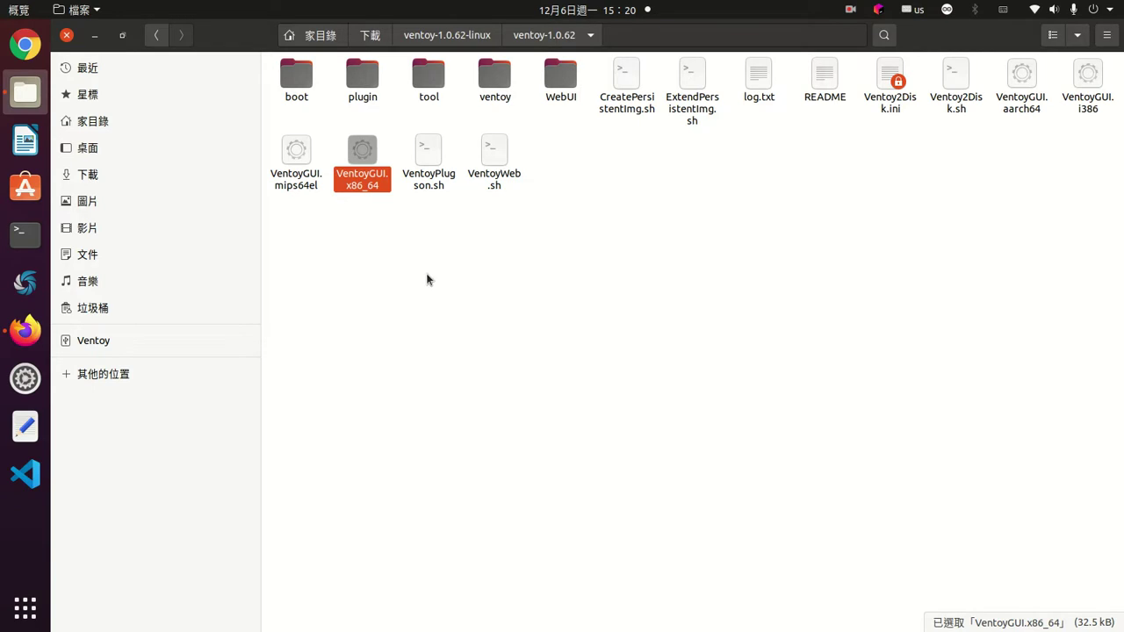
pyautogui.rightClick(368, 162)
pyautogui.click(407, 170)
pyautogui.write('****')
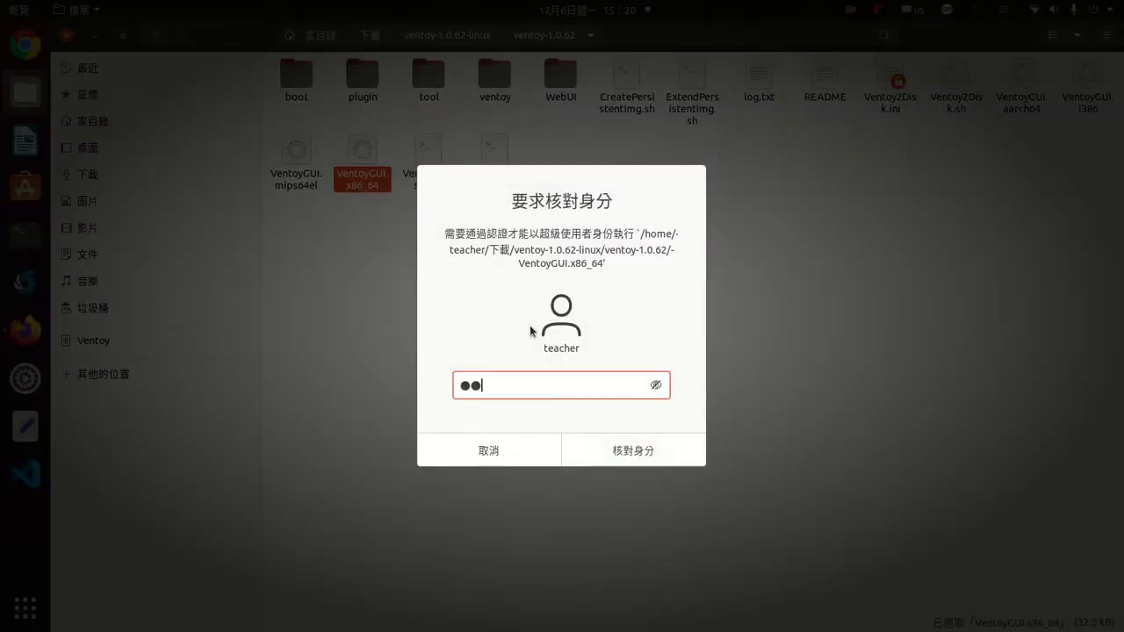
pyautogui.press('Return')
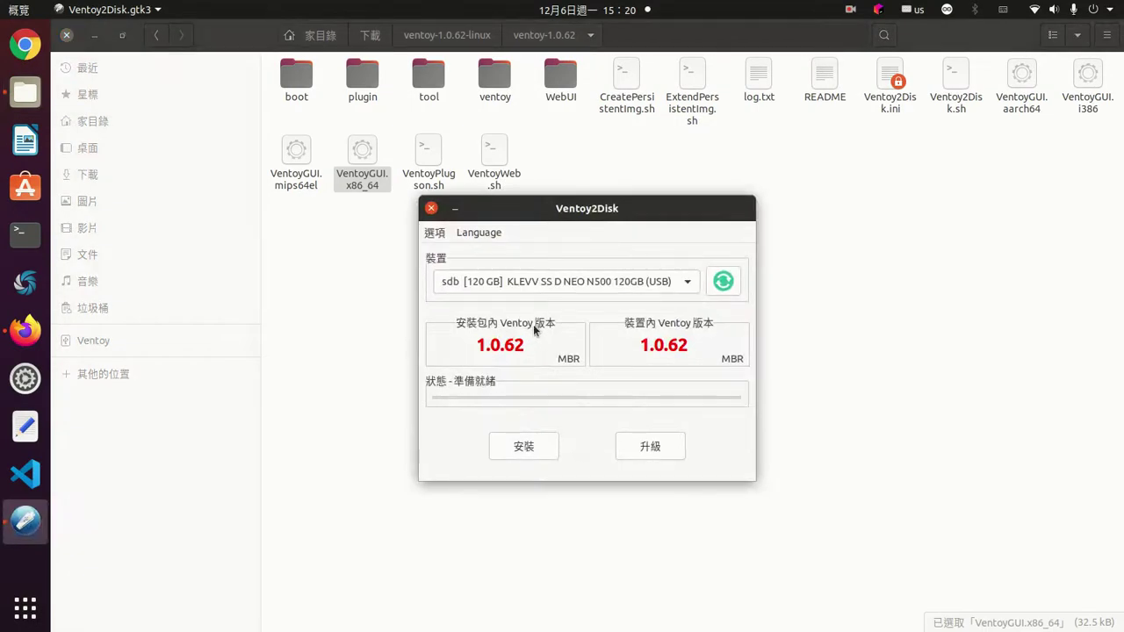
# - Install Ventoy on the sdb 120 GB KLEVV USB drive, accepting the confirmations
pyautogui.moveTo(589, 209); pyautogui.dragTo(578, 136)
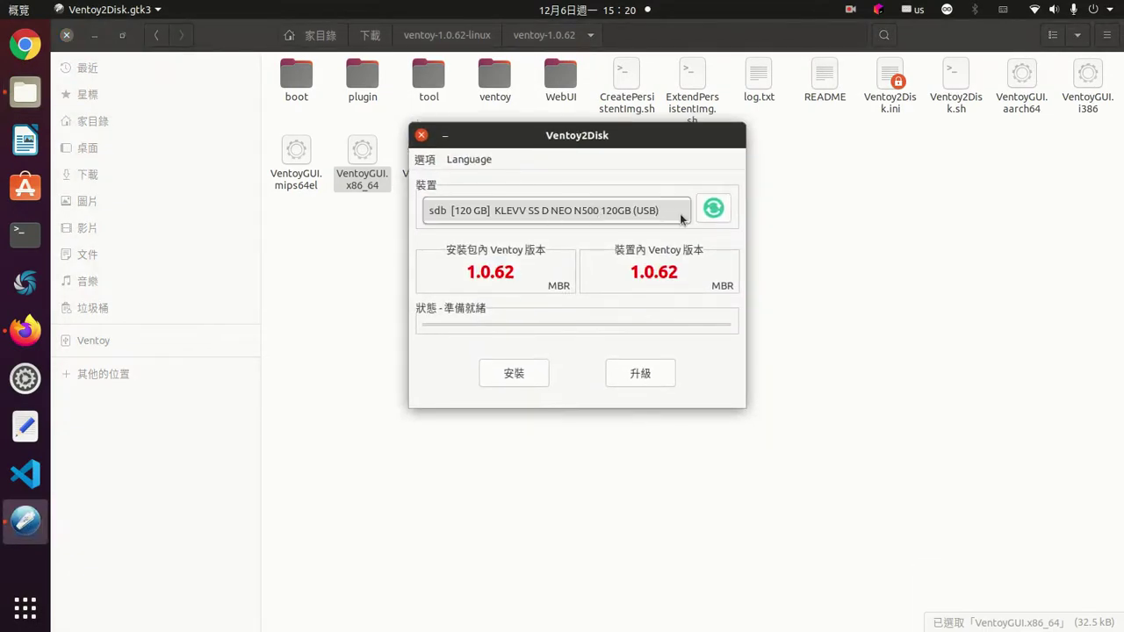
pyautogui.click(506, 217)
pyautogui.click(510, 216)
pyautogui.click(609, 217)
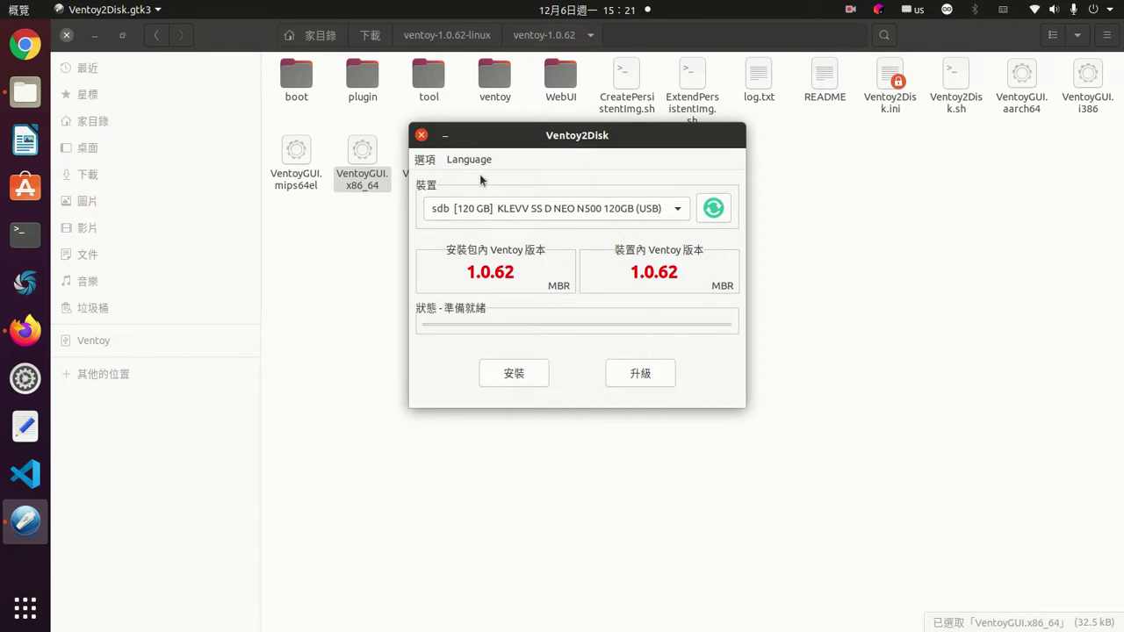
pyautogui.click(506, 375)
pyautogui.click(640, 353)
pyautogui.click(570, 352)
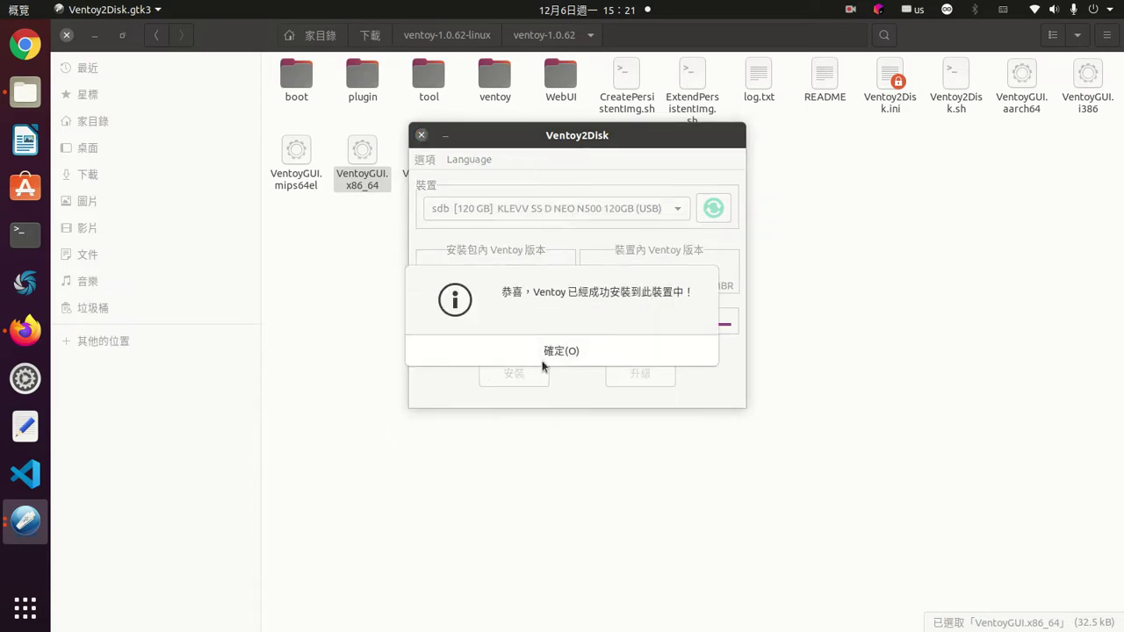
pyautogui.click(494, 356)
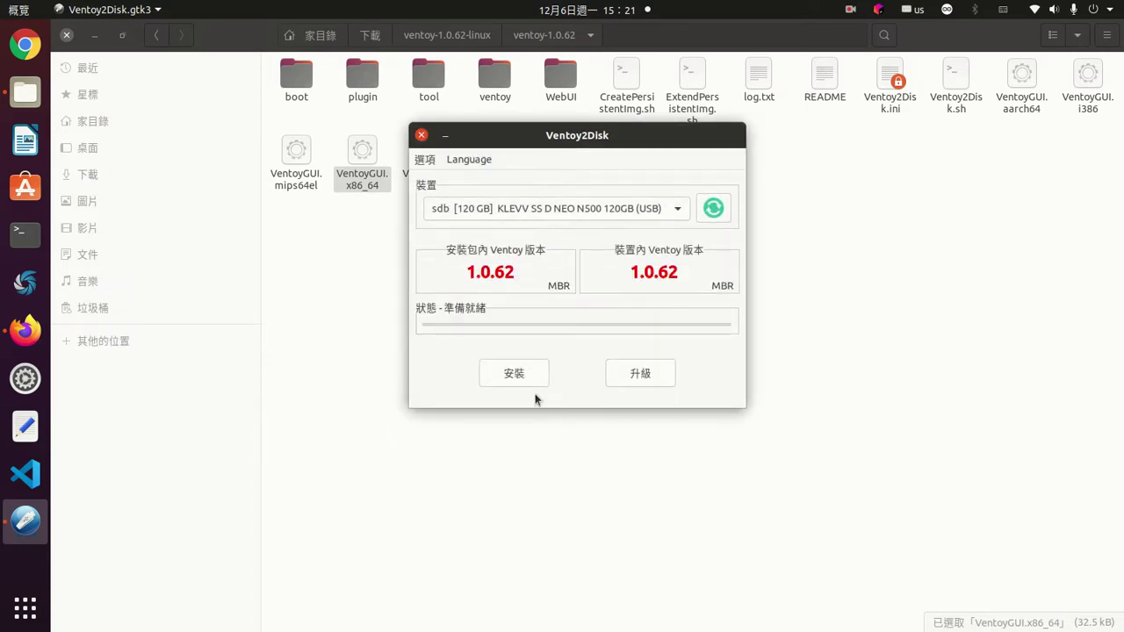
# - Close Ventoy2Disk and open the Ventoy drive in the file manager
pyautogui.click(422, 134)
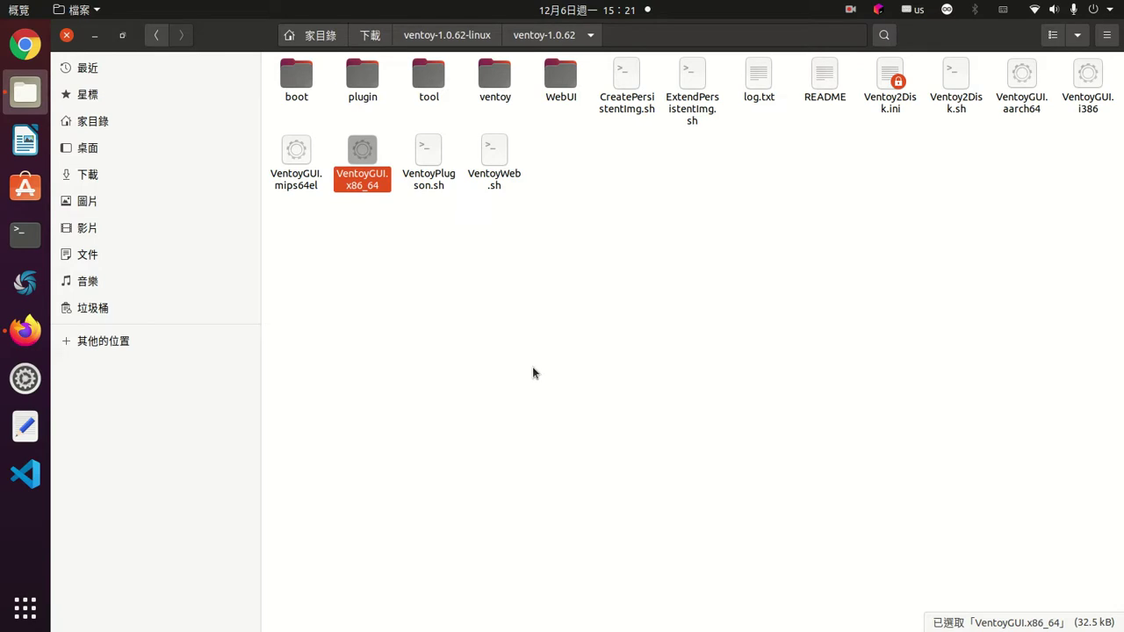
pyautogui.click(493, 326)
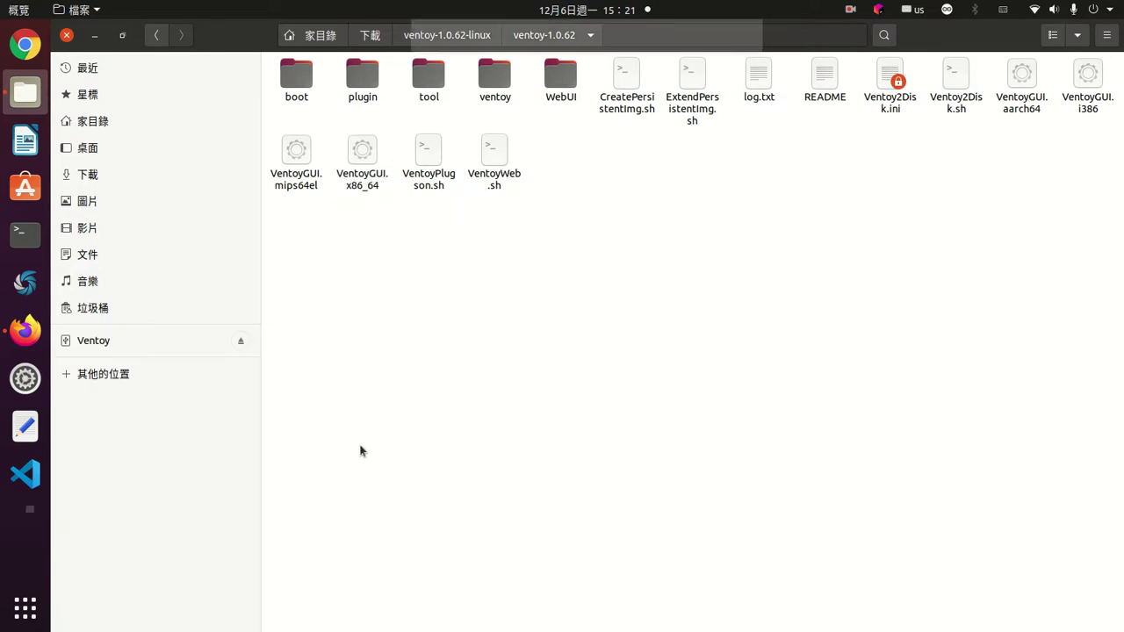
pyautogui.click(80, 342)
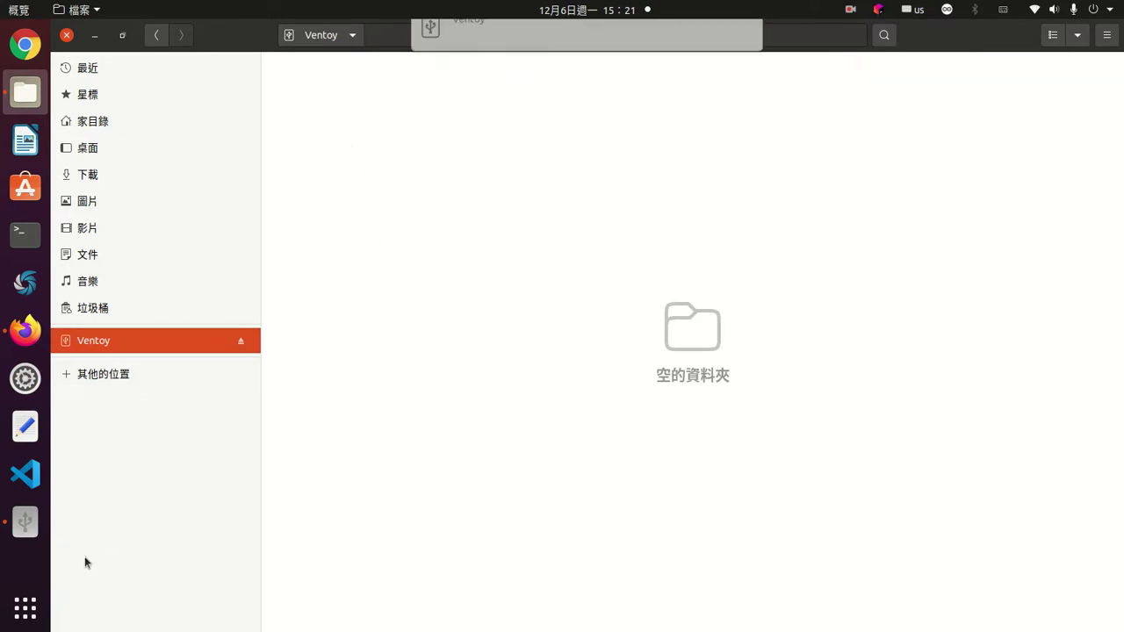
# - Launch GParted, authenticate with the account password, and switch to the /dev/sdb disk
pyautogui.click(25, 620)
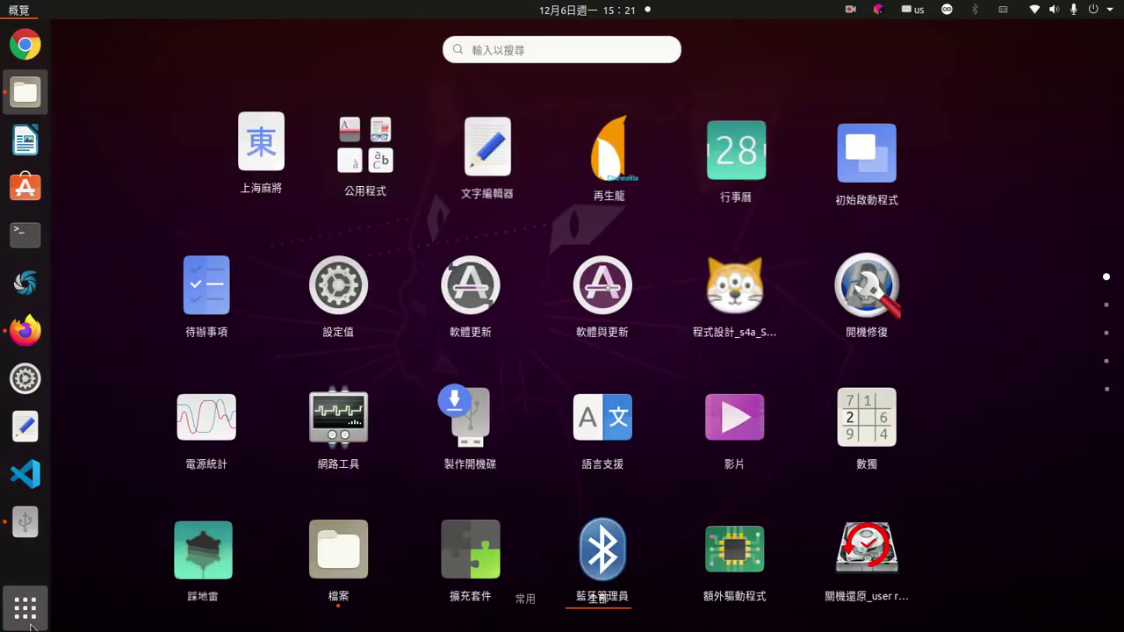
pyautogui.write('gpl')
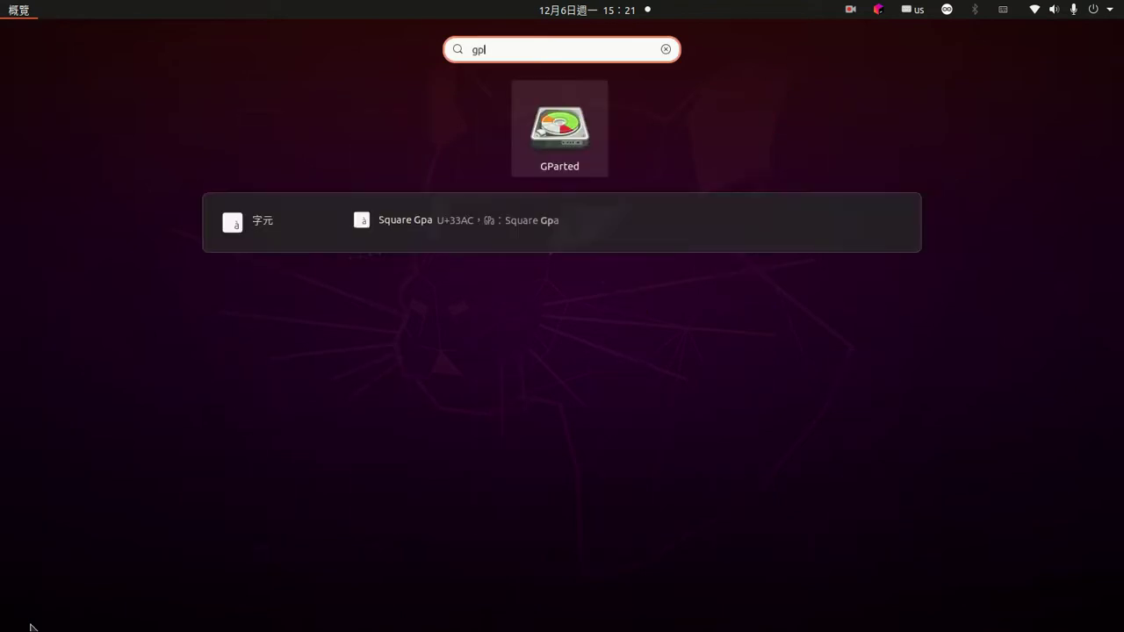
pyautogui.click(544, 146)
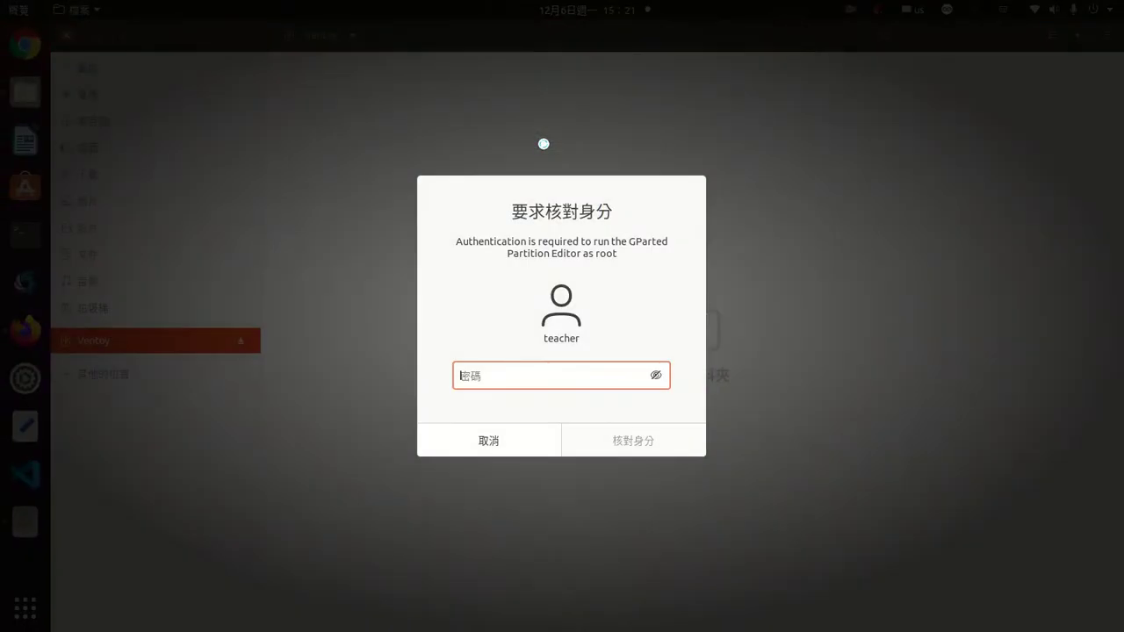
pyautogui.write('●●●●')
pyautogui.press('Return')
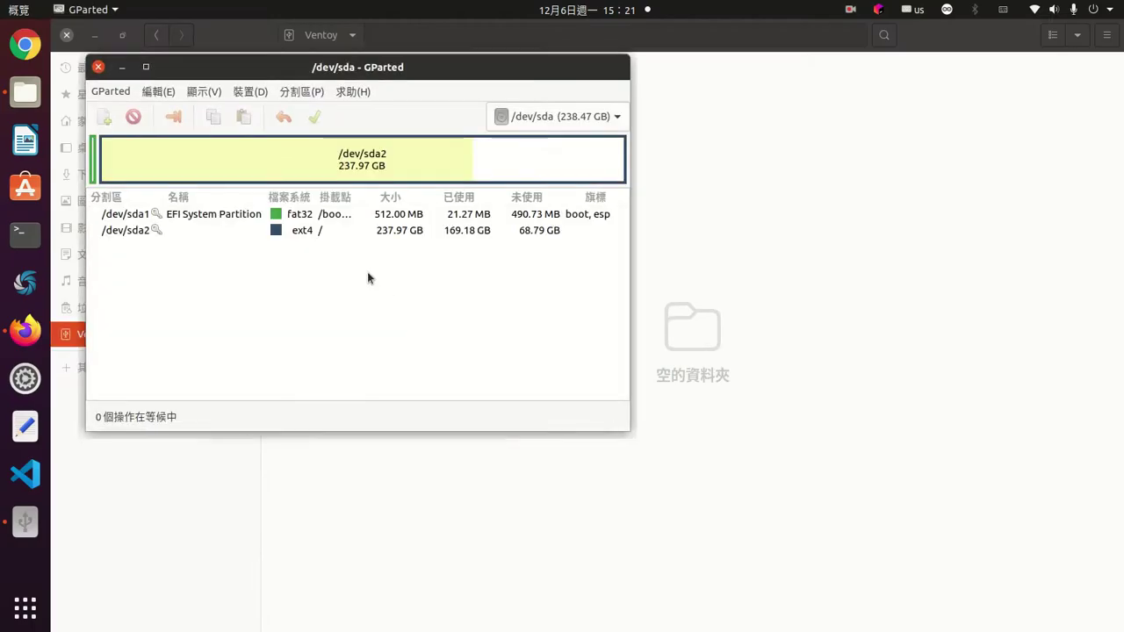
pyautogui.click(551, 114)
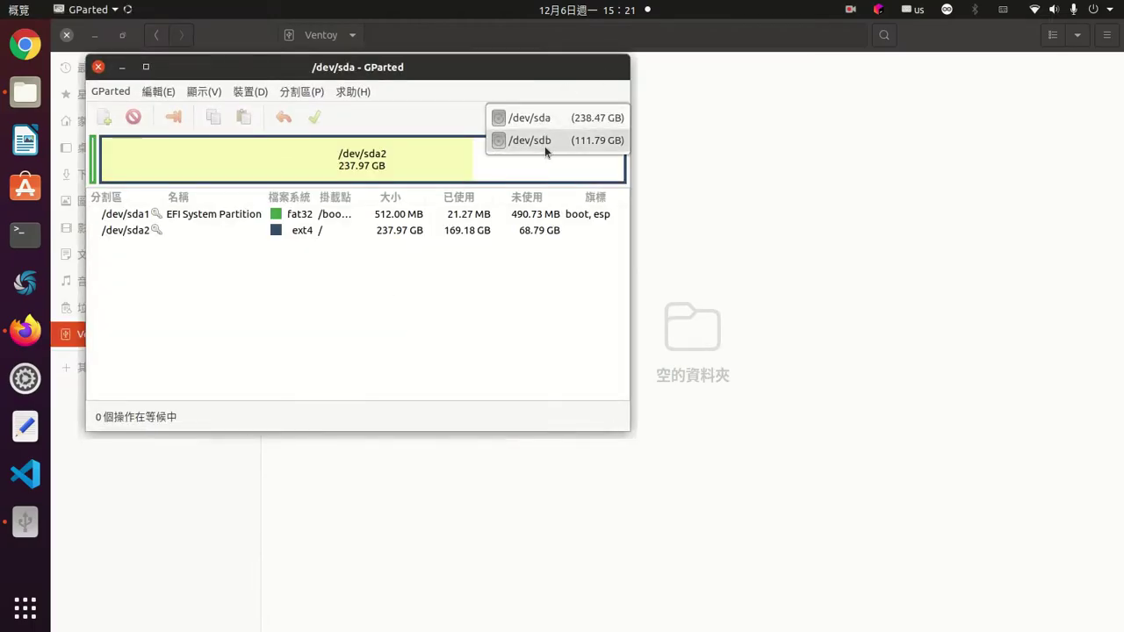
pyautogui.click(545, 145)
# - Examine the file systems, labels and flags of the /dev/sdb1 and /dev/sdb2 partitions
pyautogui.click(236, 232)
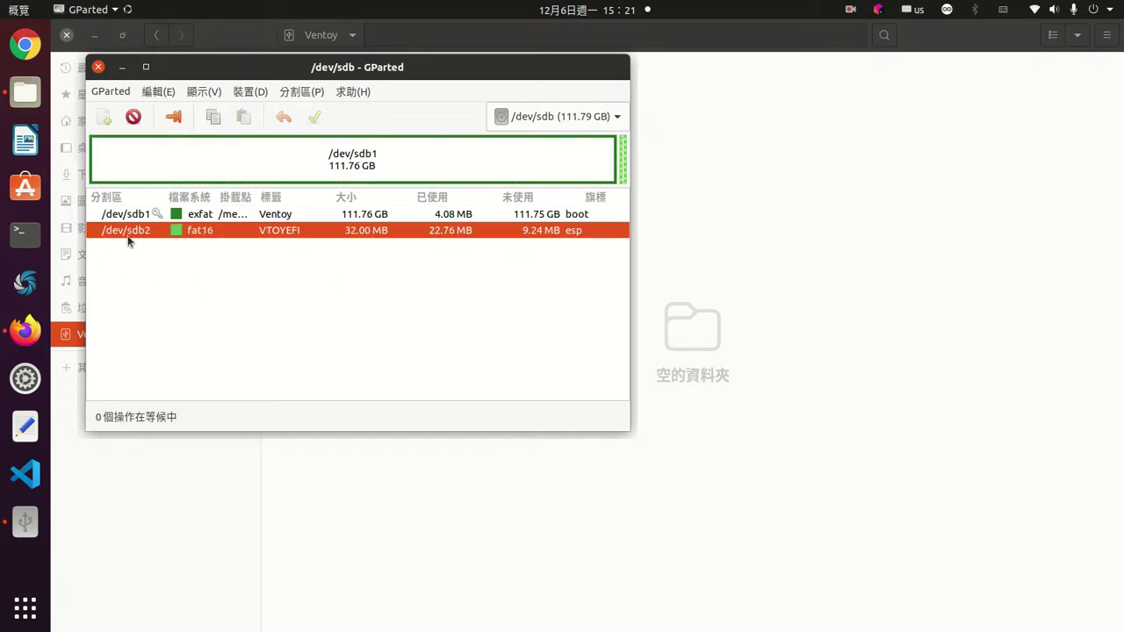
pyautogui.click(246, 216)
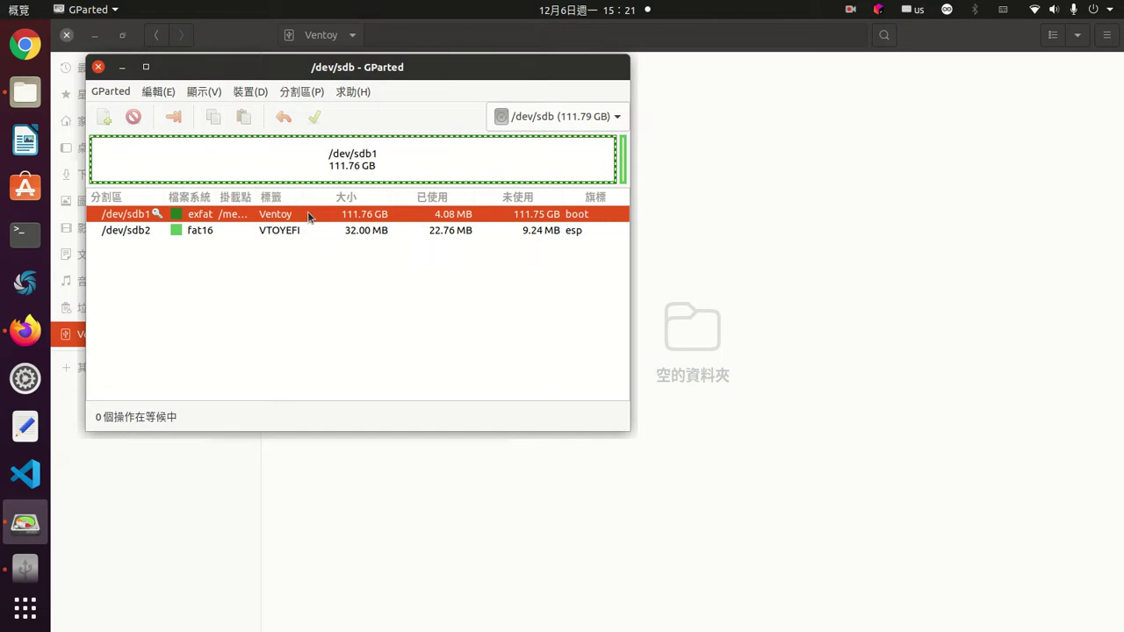
pyautogui.click(578, 231)
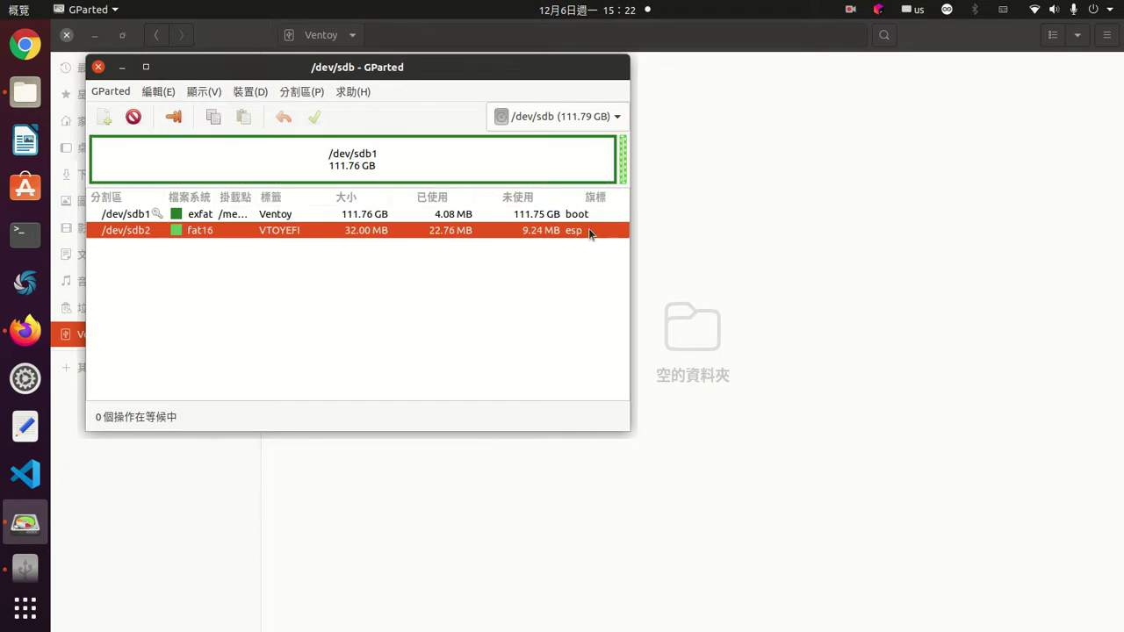
# - Unmount the /dev/sdb1 partition
pyautogui.click(260, 216)
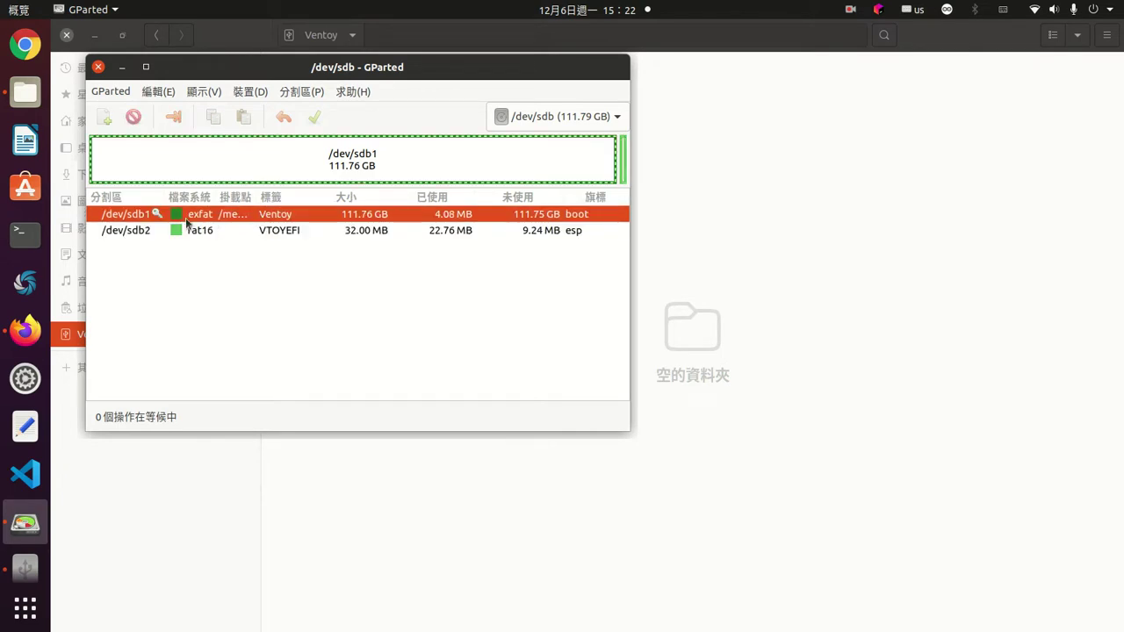
pyautogui.rightClick(152, 219)
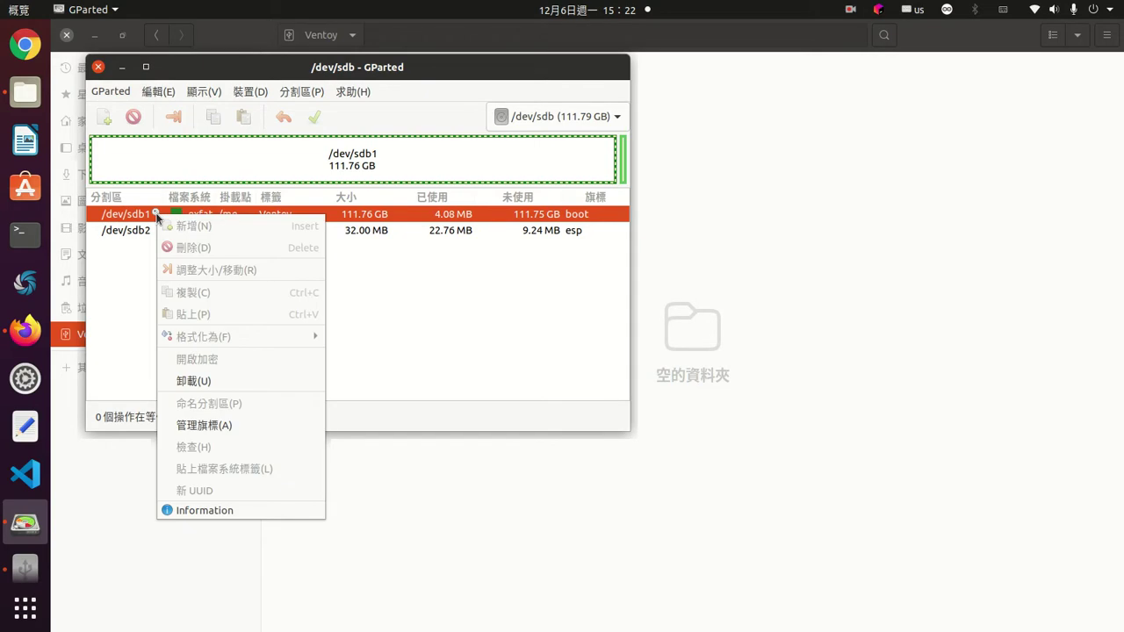
pyautogui.click(202, 403)
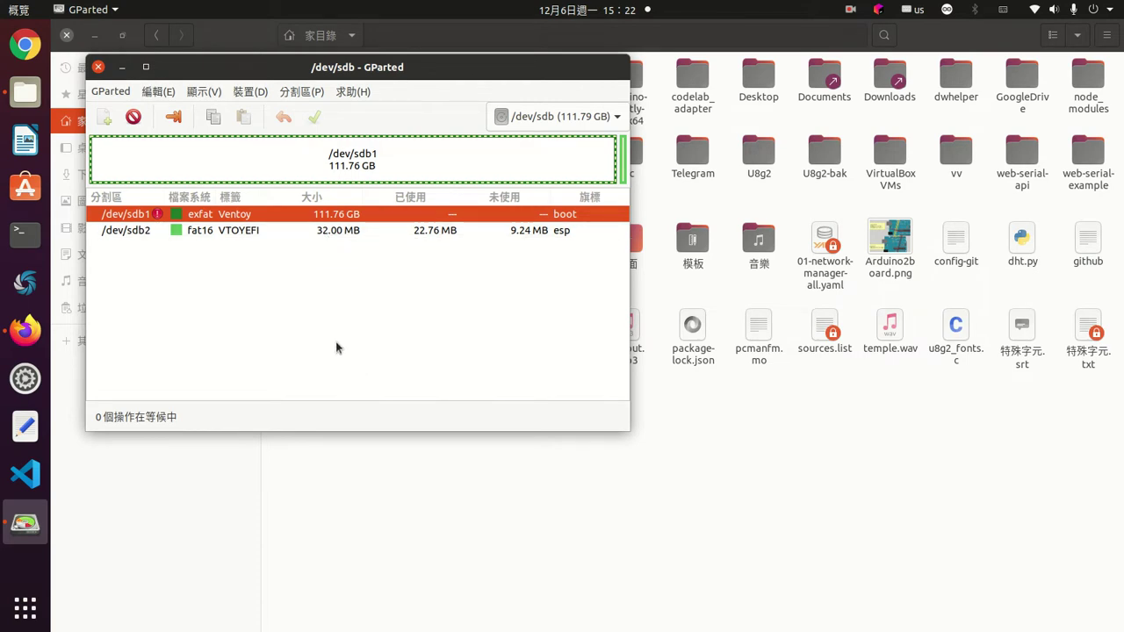
# - Format the /dev/sdb1 partition as ntfs, apply the pending operation, and close GParted
pyautogui.rightClick(245, 216)
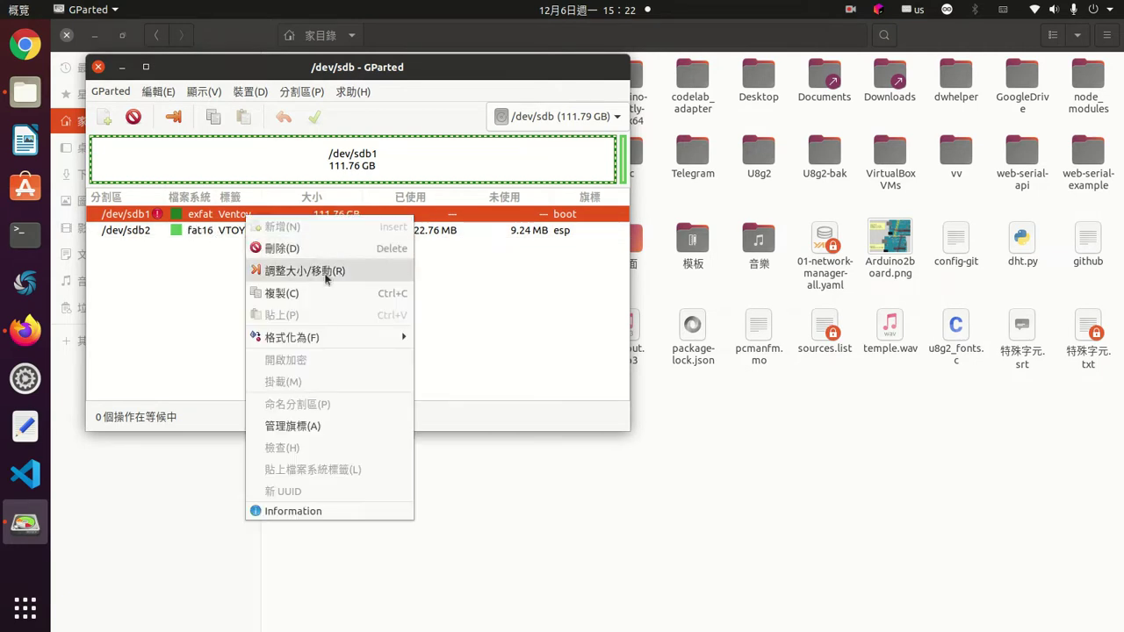
pyautogui.moveTo(311, 340)
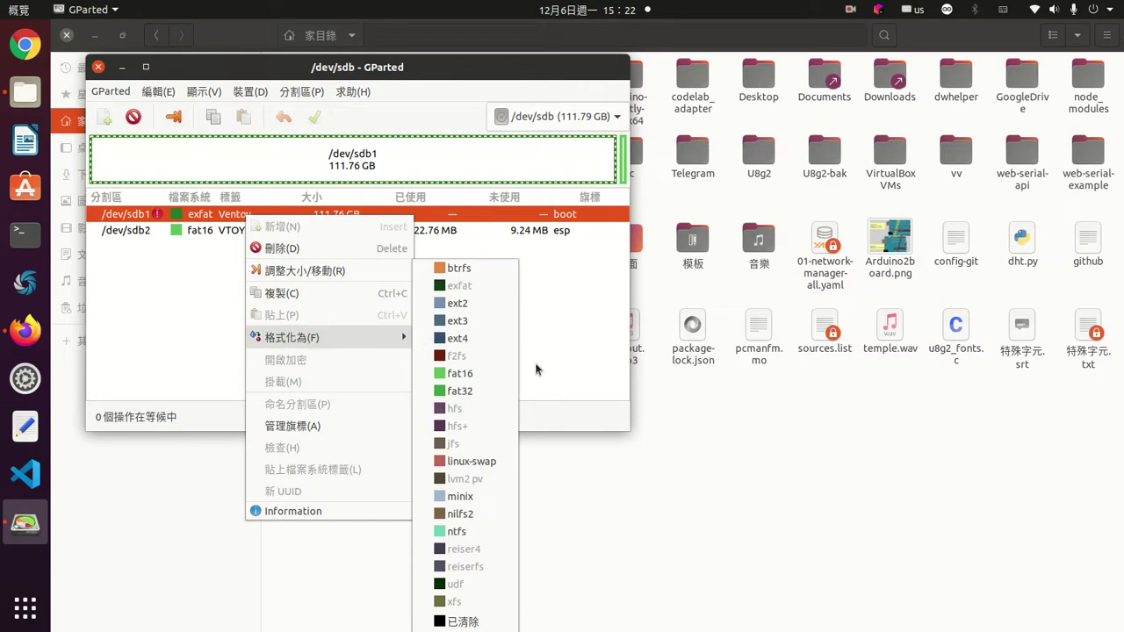
pyautogui.click(462, 533)
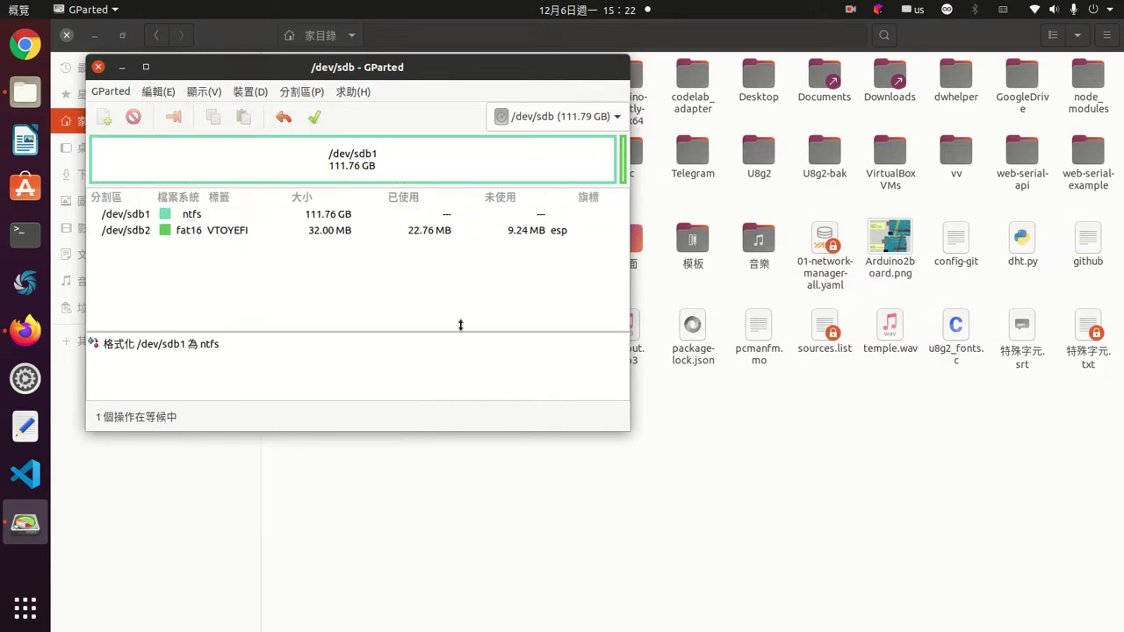
pyautogui.click(314, 117)
pyautogui.click(440, 297)
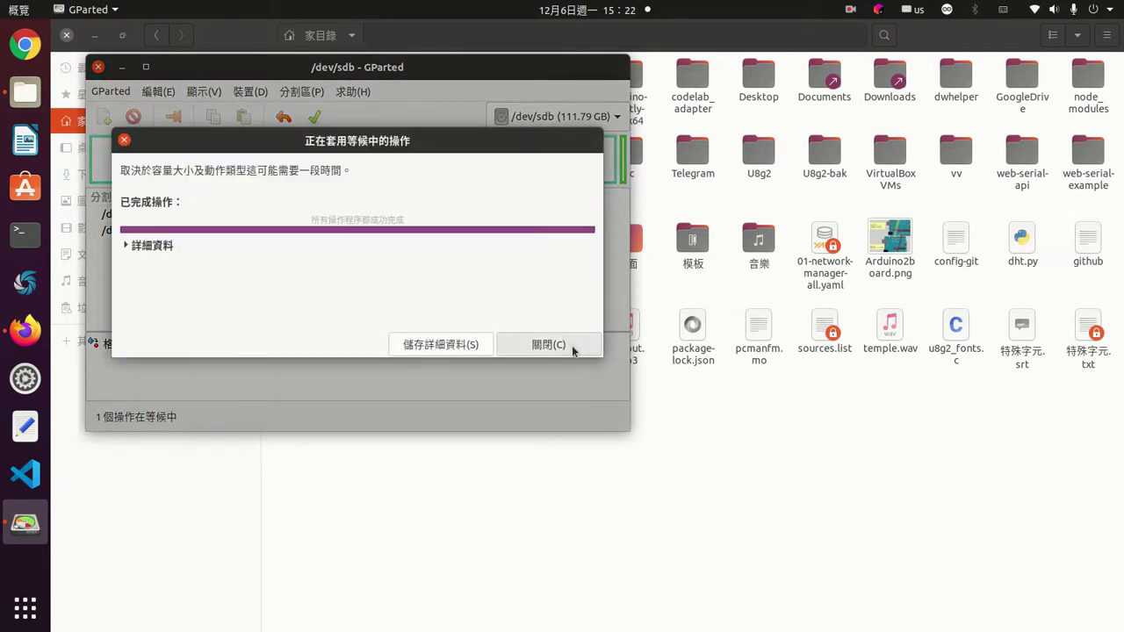
pyautogui.click(548, 345)
pyautogui.click(208, 214)
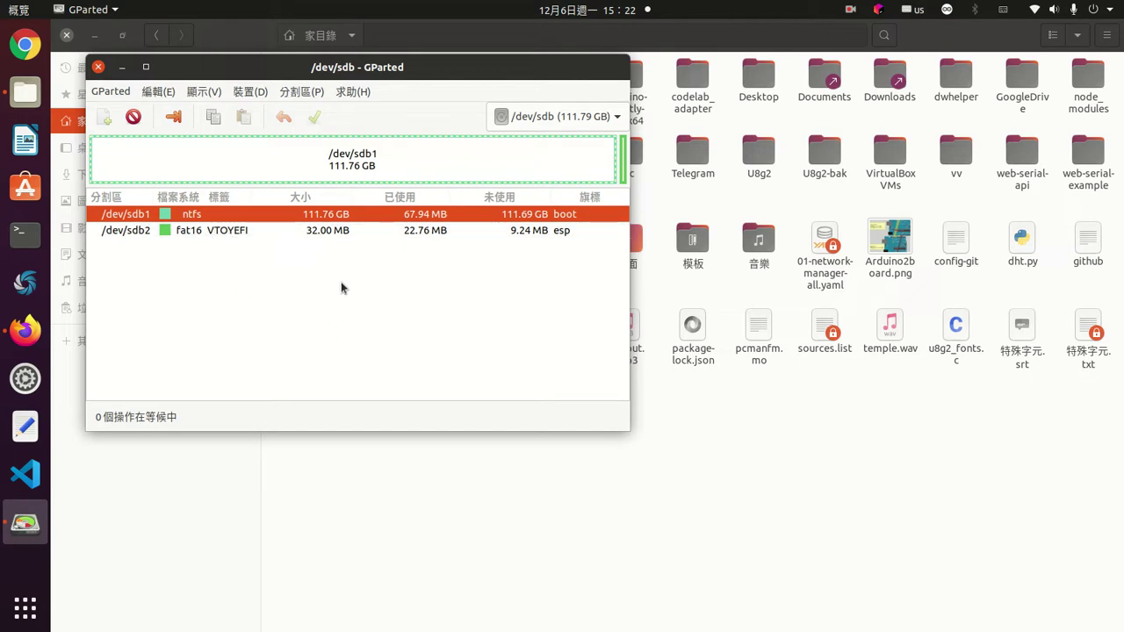
pyautogui.click(98, 67)
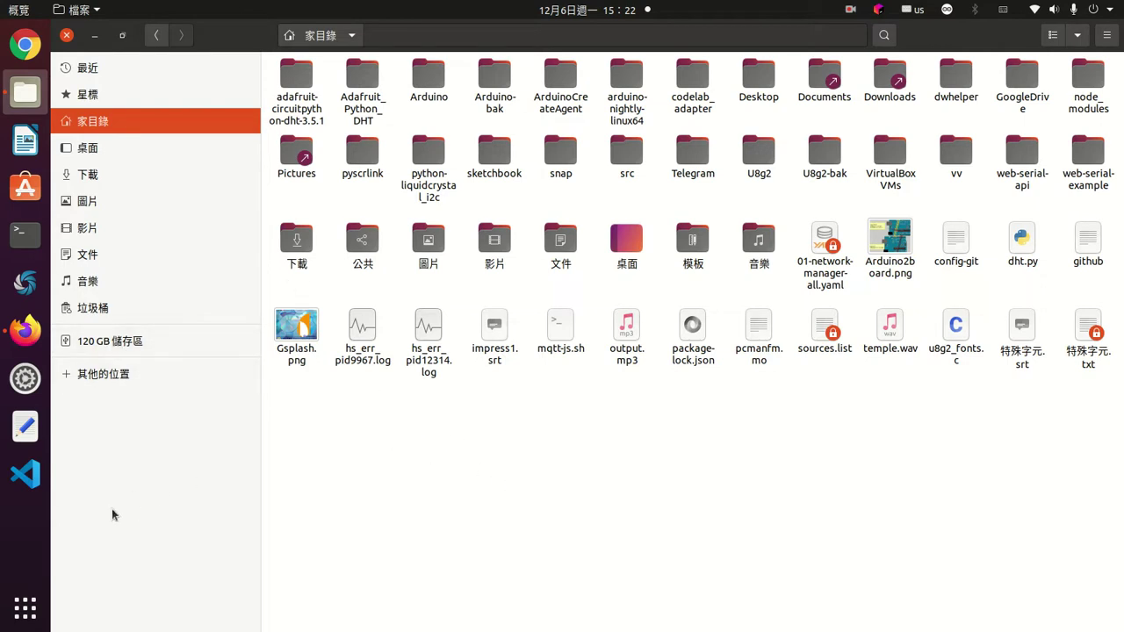
# - Search the installed applications for VirtualBox and launch it
pyautogui.click(40, 606)
pyautogui.write('v')
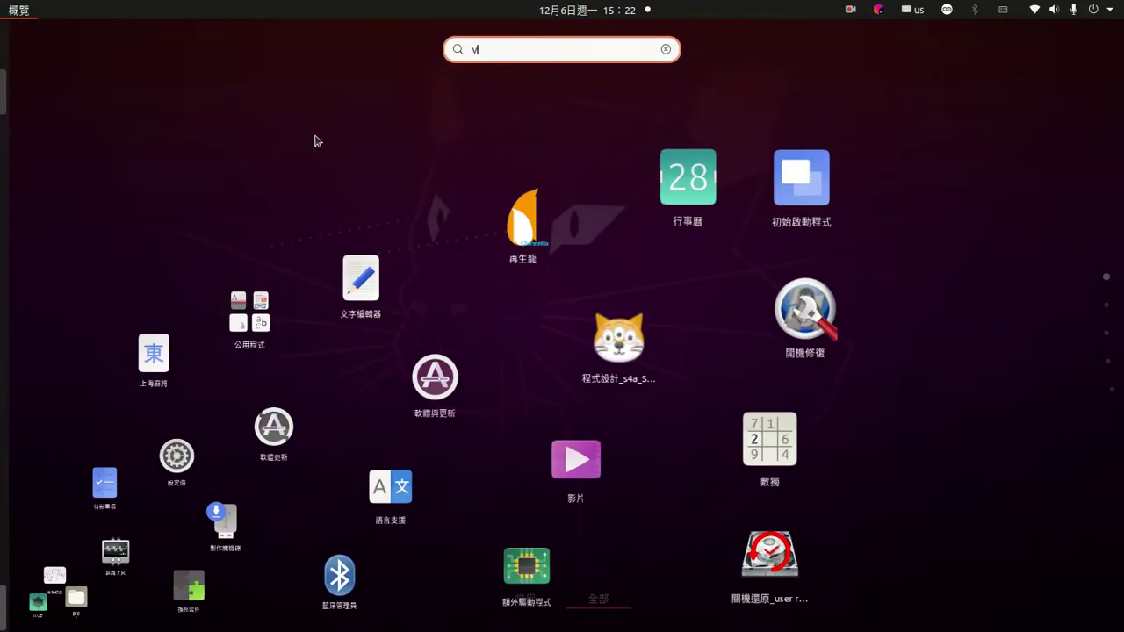
pyautogui.click(370, 126)
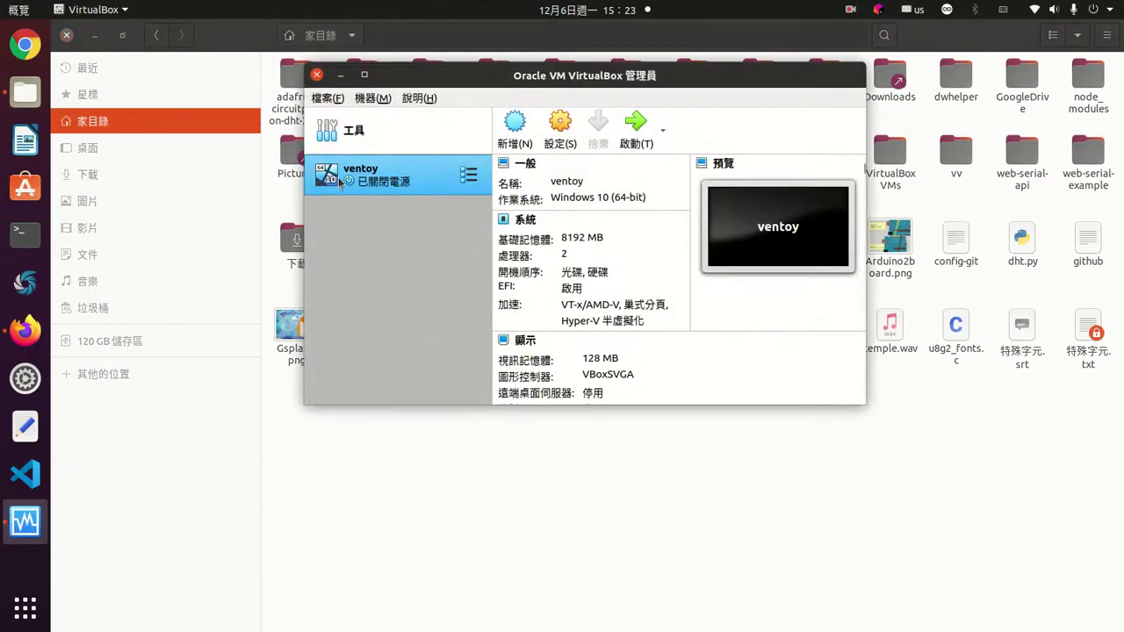
# - Check the ventoy machine's settings for the attached ventoy-1.0.62-livecd.iso, the USB 3.0 controller and the KLEVV USB device filter
pyautogui.click(560, 124)
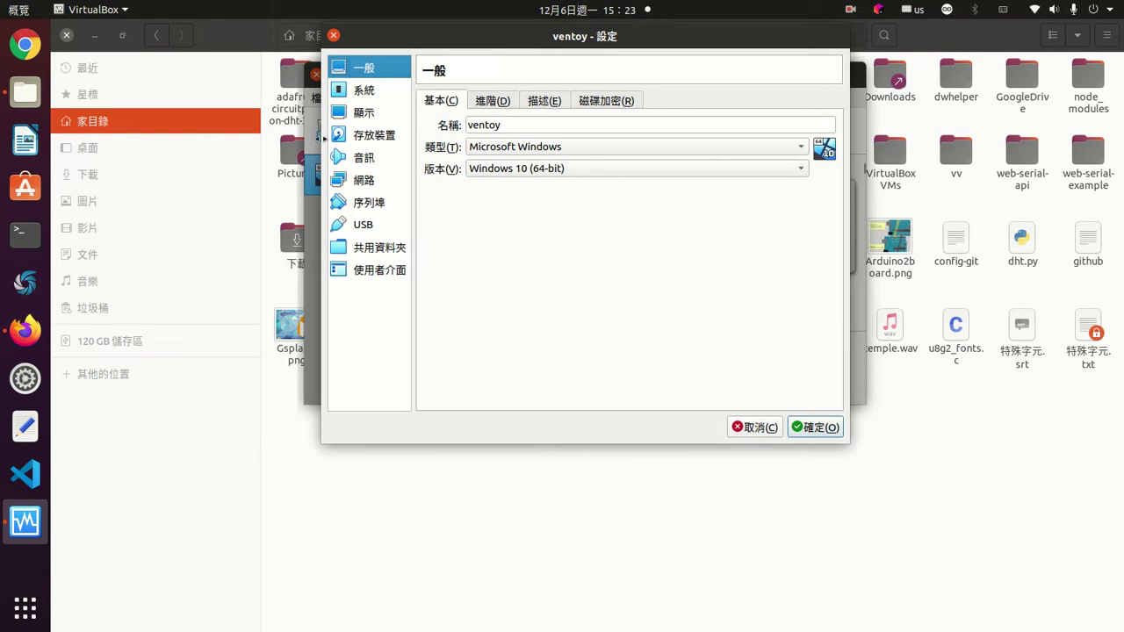
pyautogui.click(367, 136)
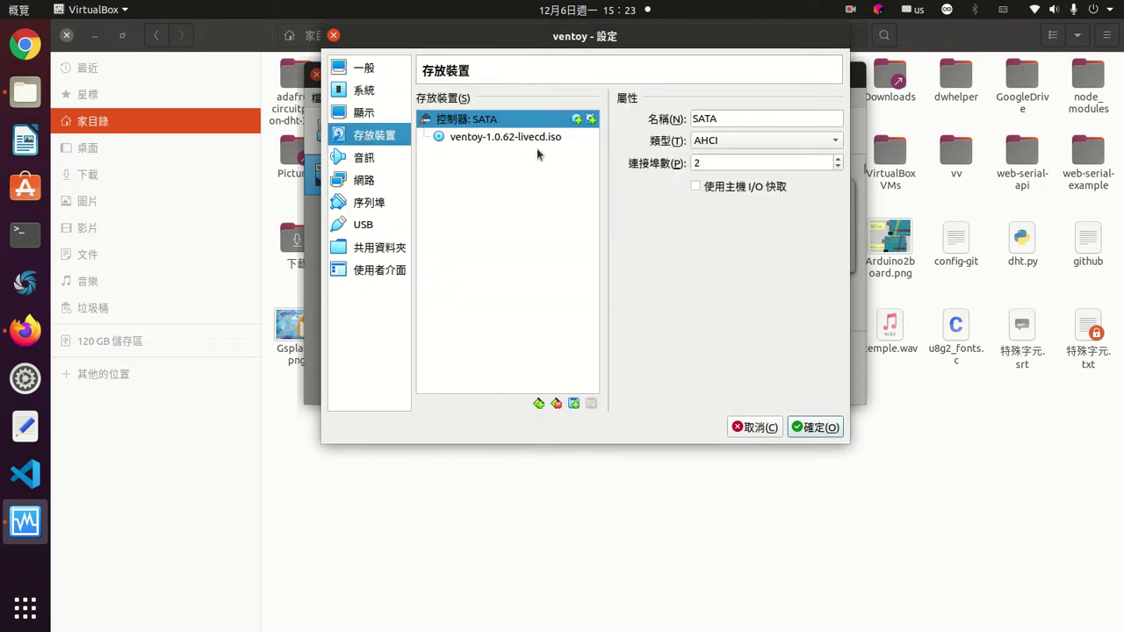
pyautogui.click(483, 140)
pyautogui.moveTo(660, 140); pyautogui.dragTo(565, 146)
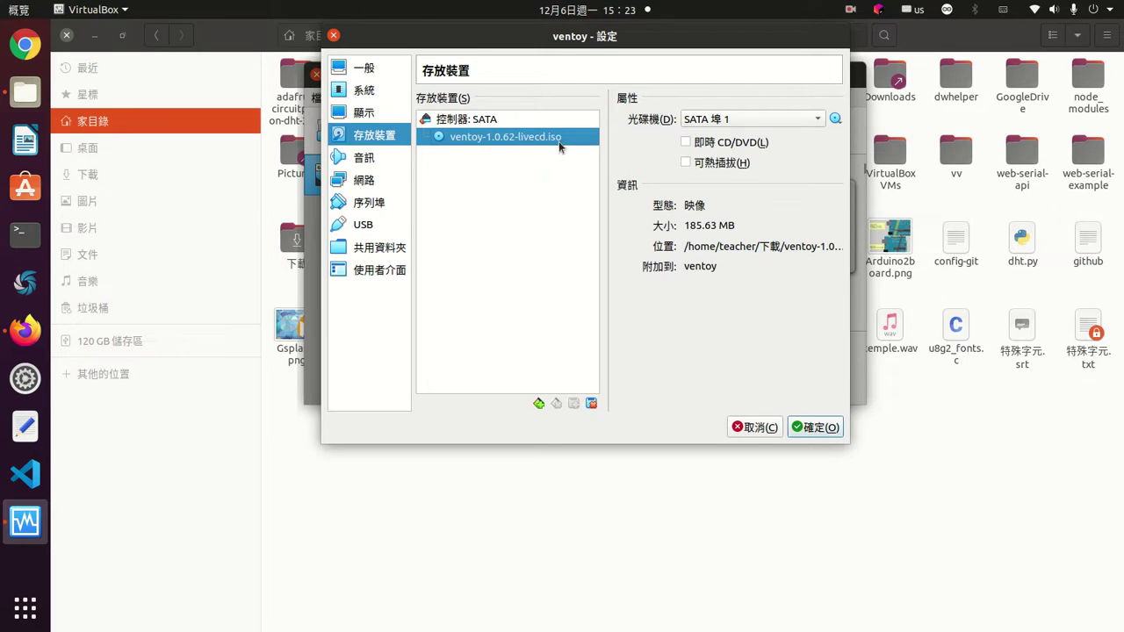
pyautogui.click(356, 229)
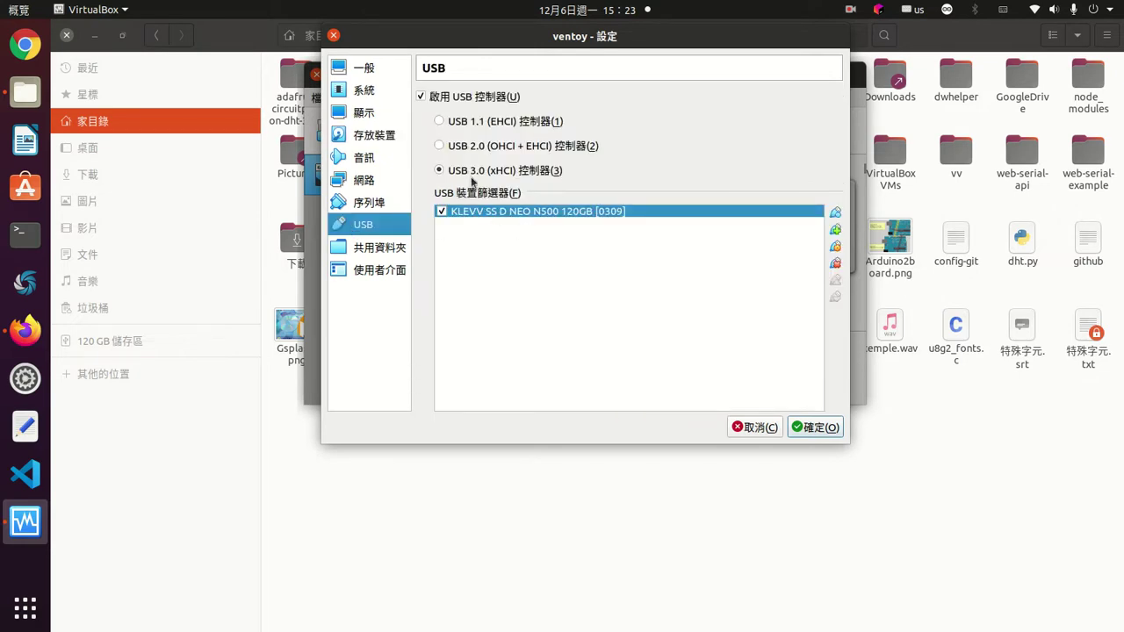
pyautogui.click(828, 432)
# - Start the ventoy virtual machine and choose the sda 120 GB KLEVV USB disk as the target device in Ventoy2Disk
pyautogui.click(635, 132)
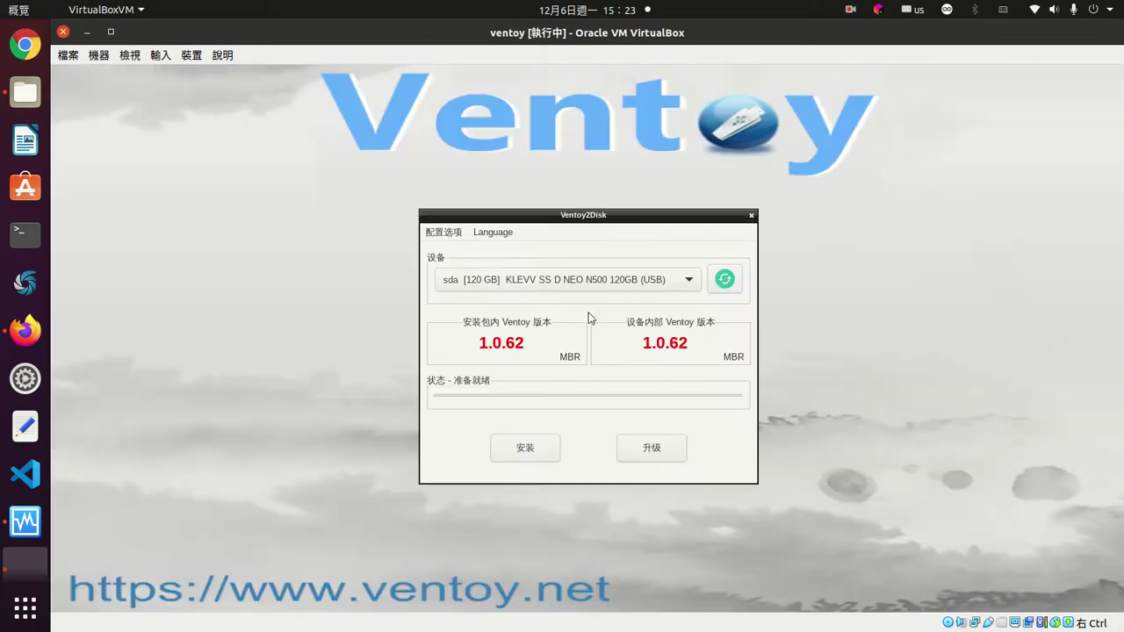
pyautogui.click(523, 283)
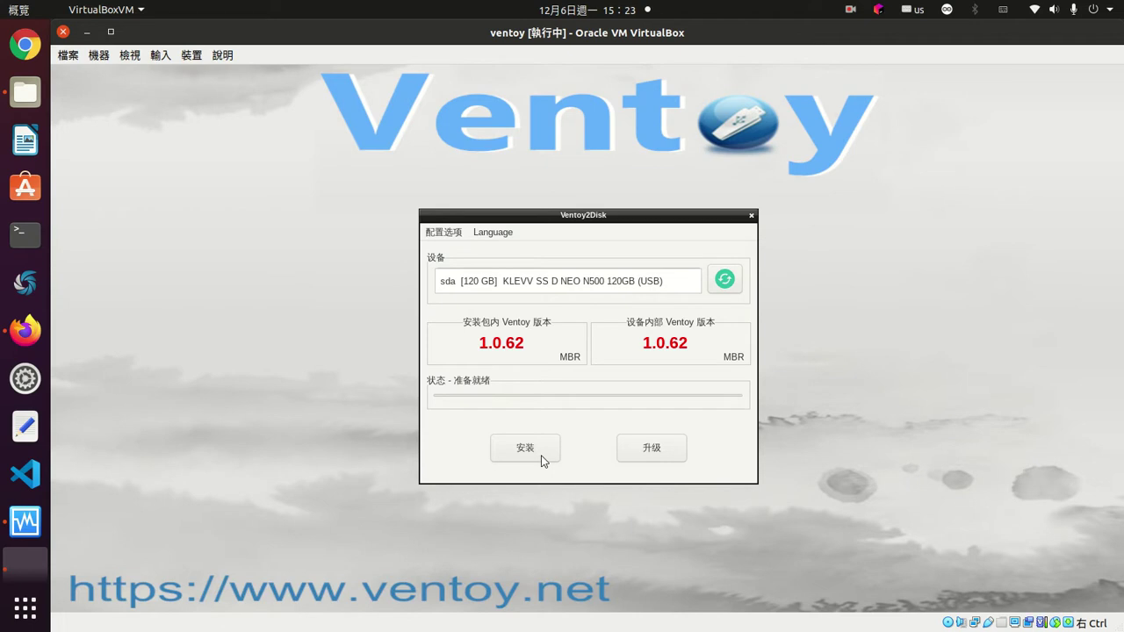
pyautogui.click(538, 281)
pyautogui.click(539, 281)
pyautogui.click(632, 273)
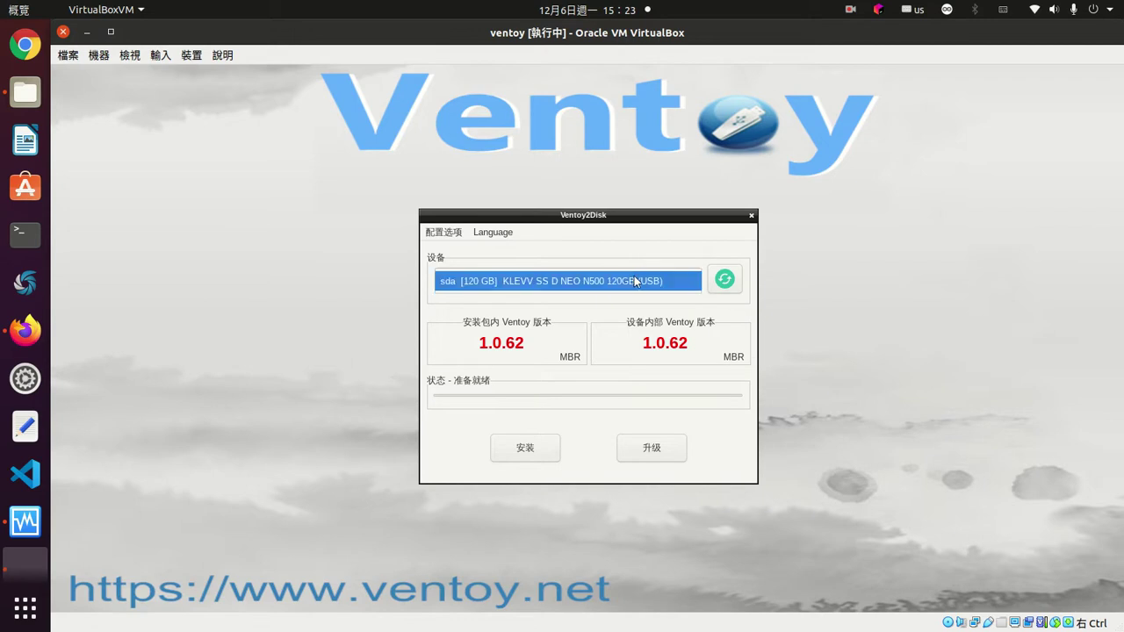
pyautogui.click(633, 283)
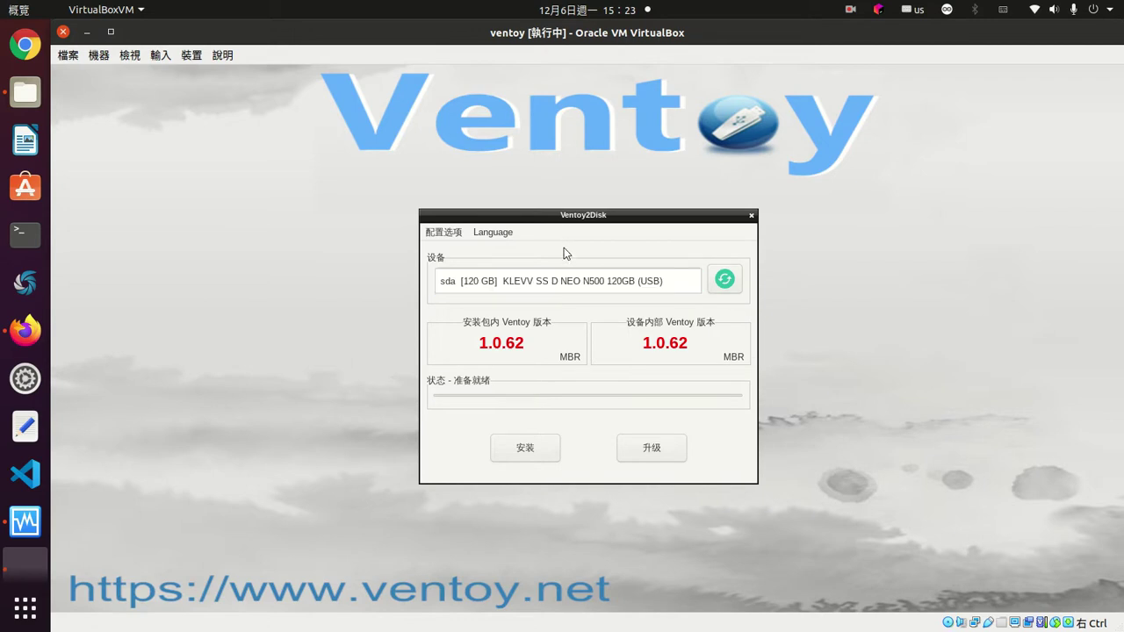
pyautogui.click(592, 264)
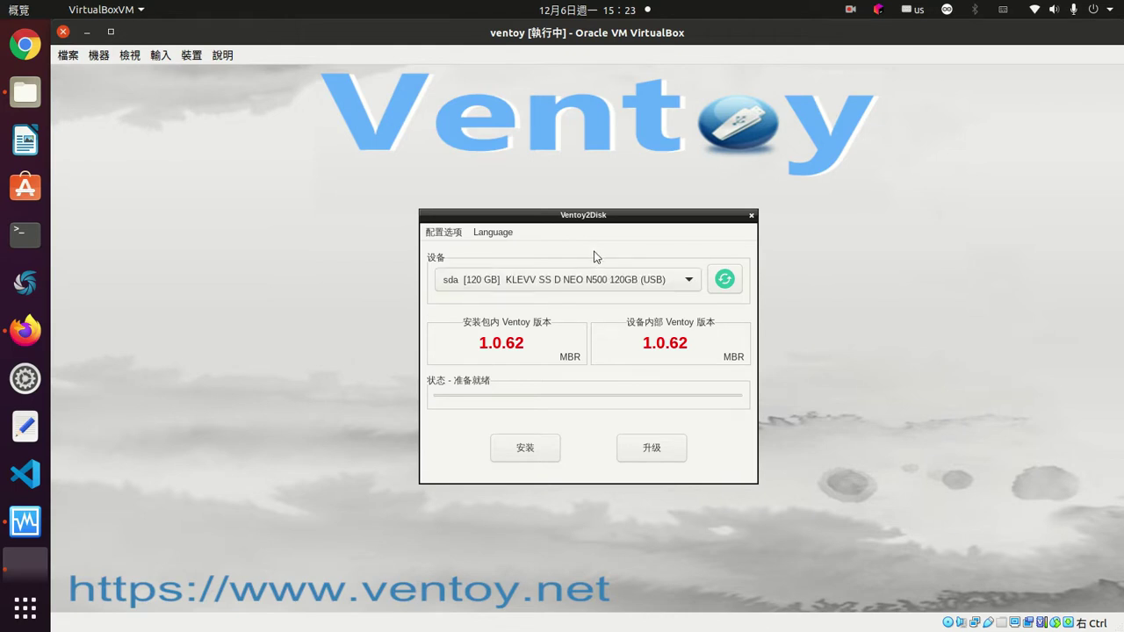
# - Install Ventoy on the selected USB disk, accepting the warnings that all its data will be erased
pyautogui.click(526, 452)
pyautogui.click(635, 377)
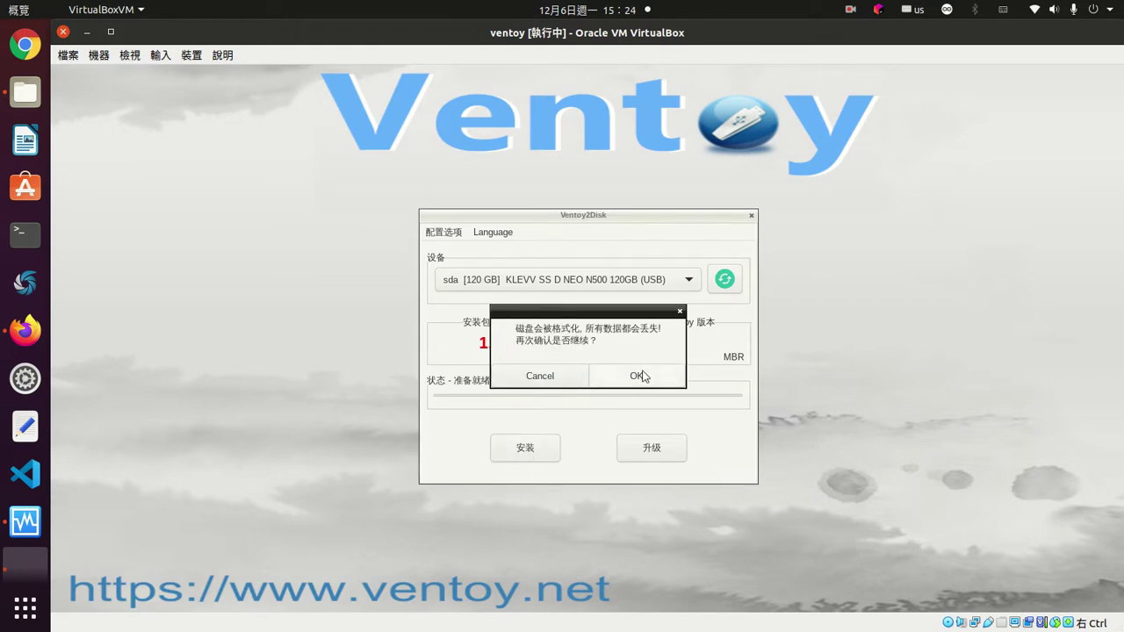
pyautogui.click(642, 376)
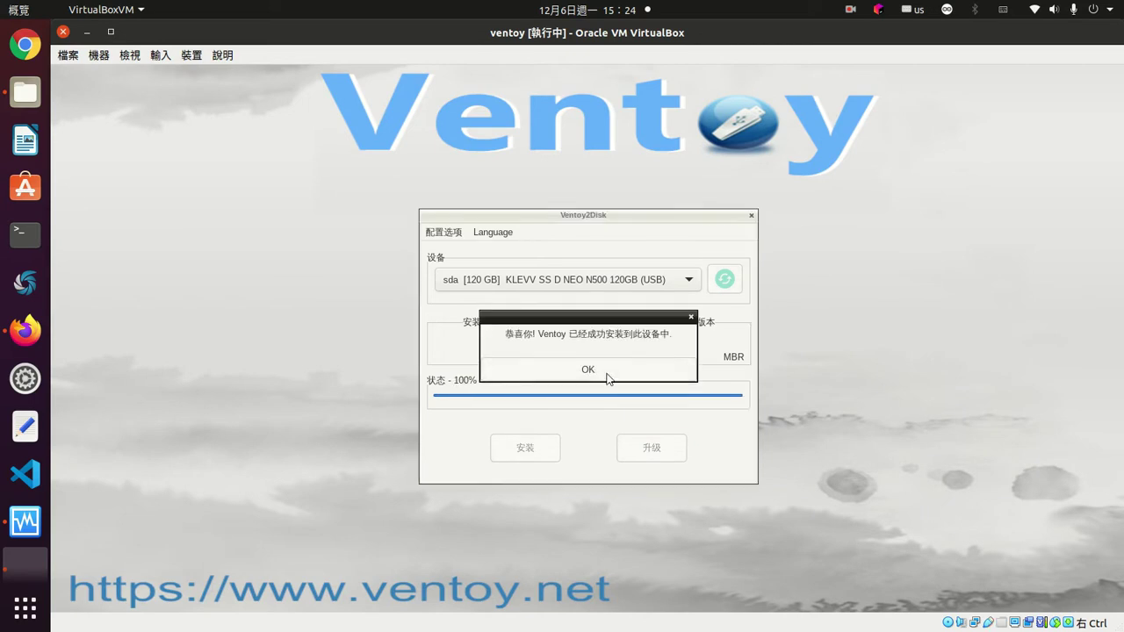
pyautogui.click(587, 369)
# - Close Ventoy2Disk and power off the ventoy virtual machine
pyautogui.click(751, 216)
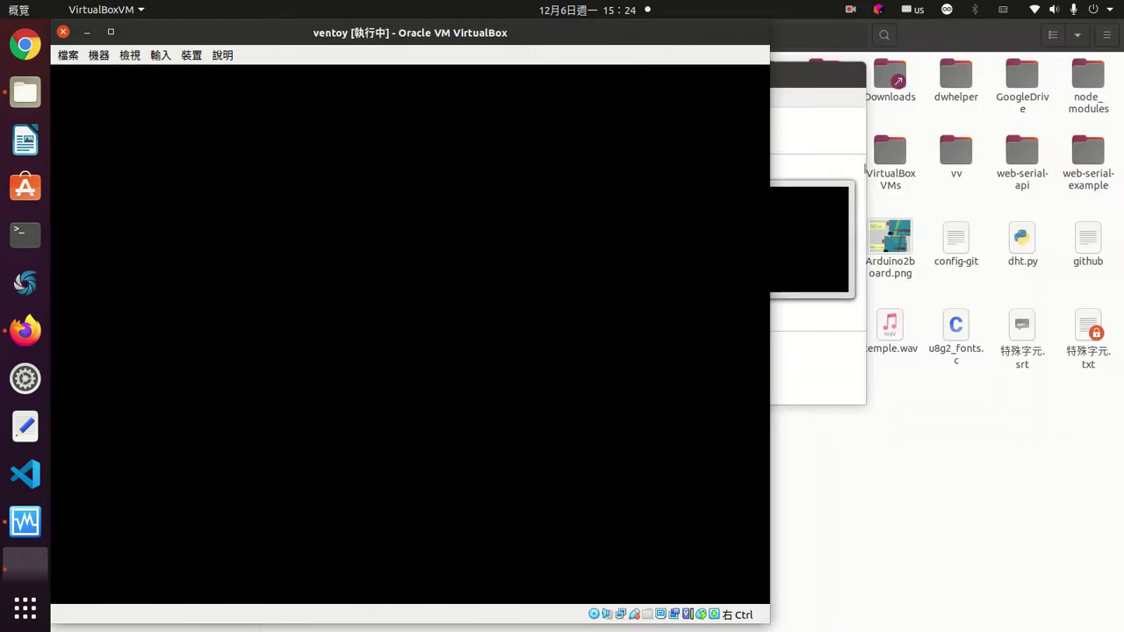
pyautogui.click(63, 33)
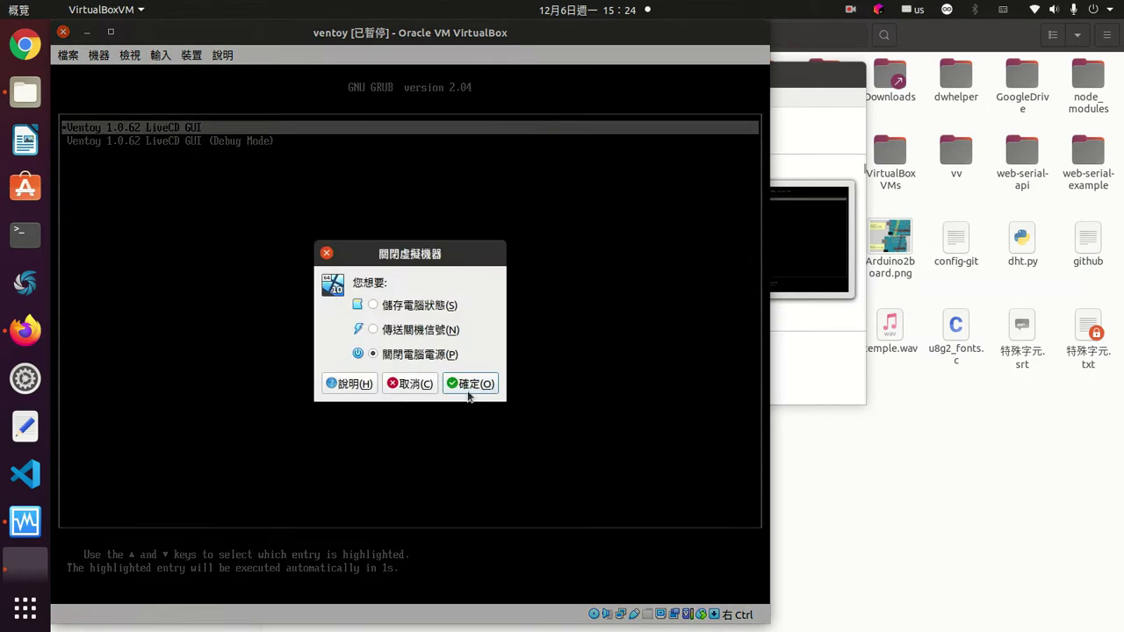
pyautogui.click(469, 384)
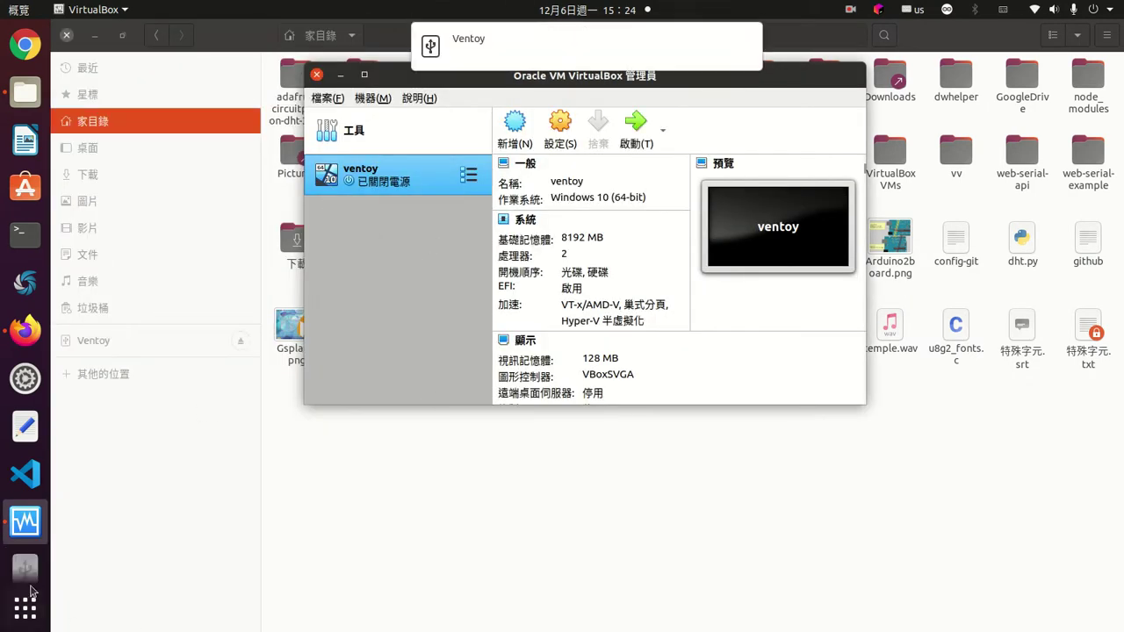
# - Search the installed applications for GParted, launch it, and authenticate with the account password
pyautogui.click(27, 612)
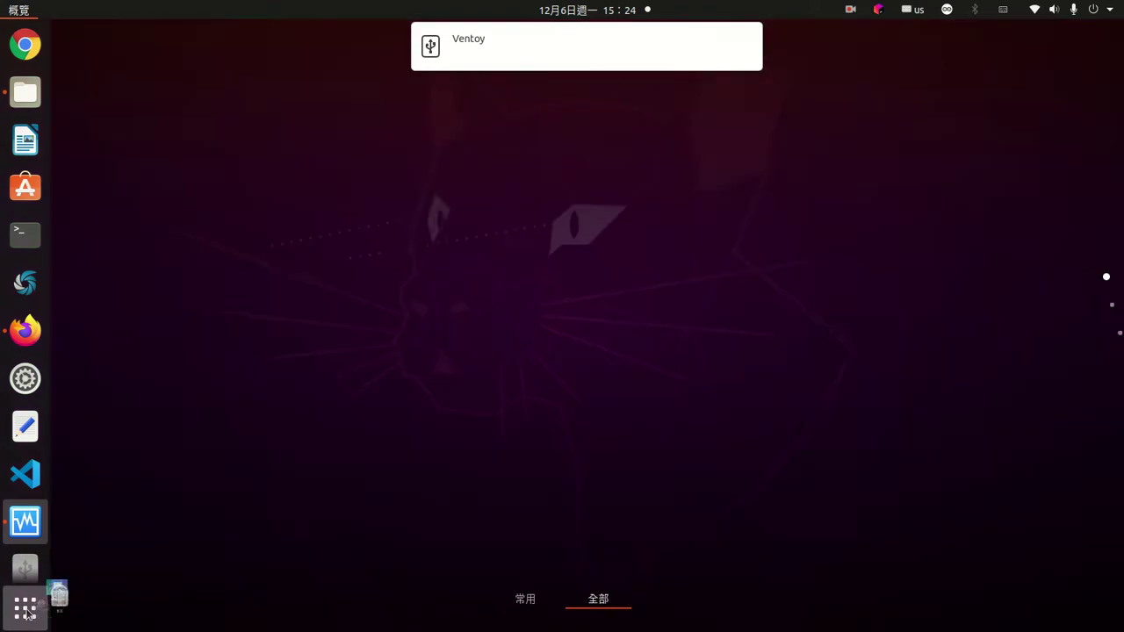
pyautogui.write('gpl')
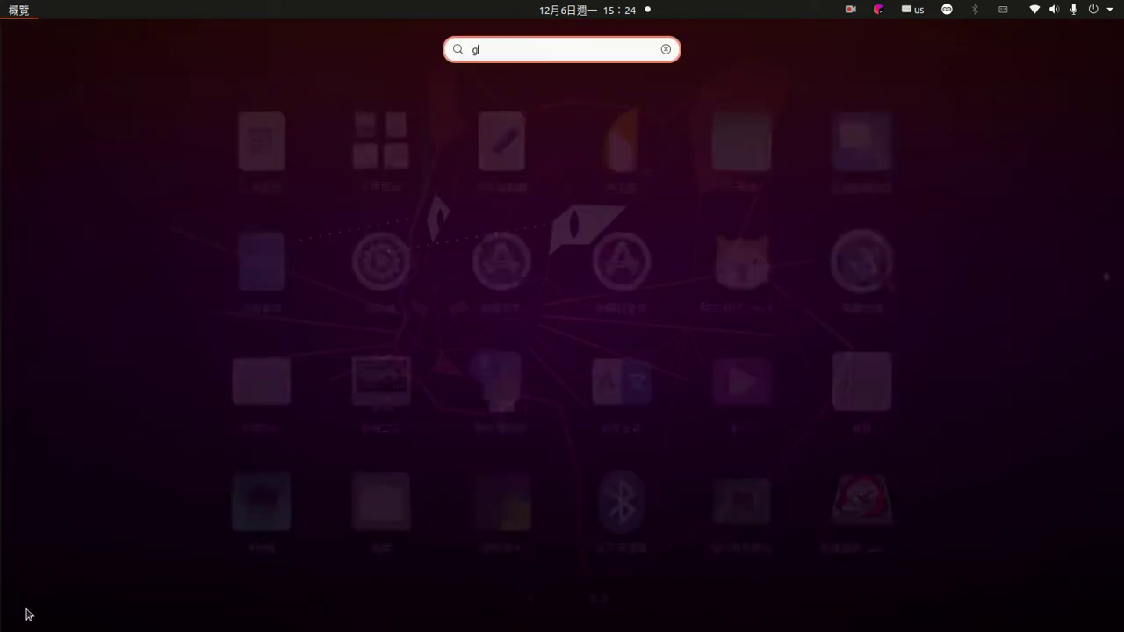
pyautogui.click(541, 140)
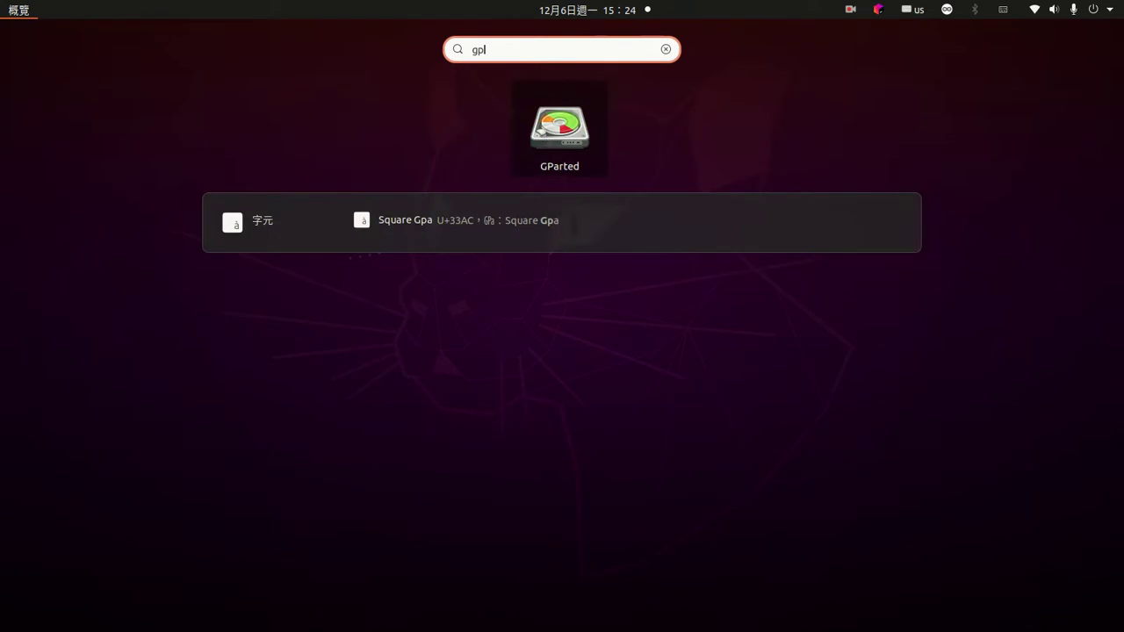
pyautogui.write('****')
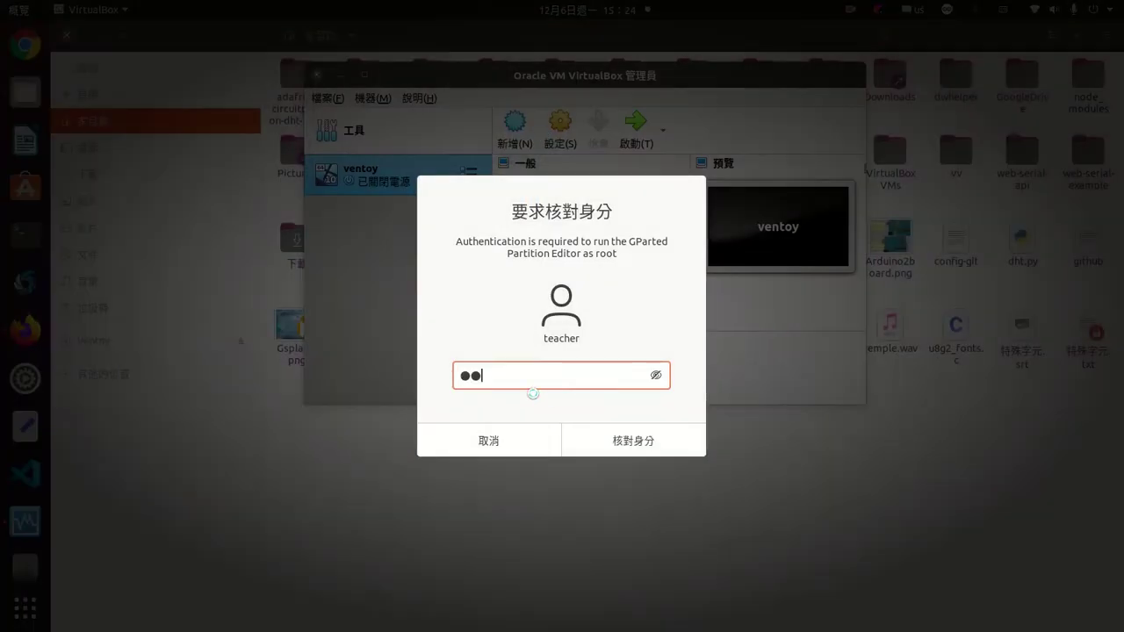
pyautogui.press('Return')
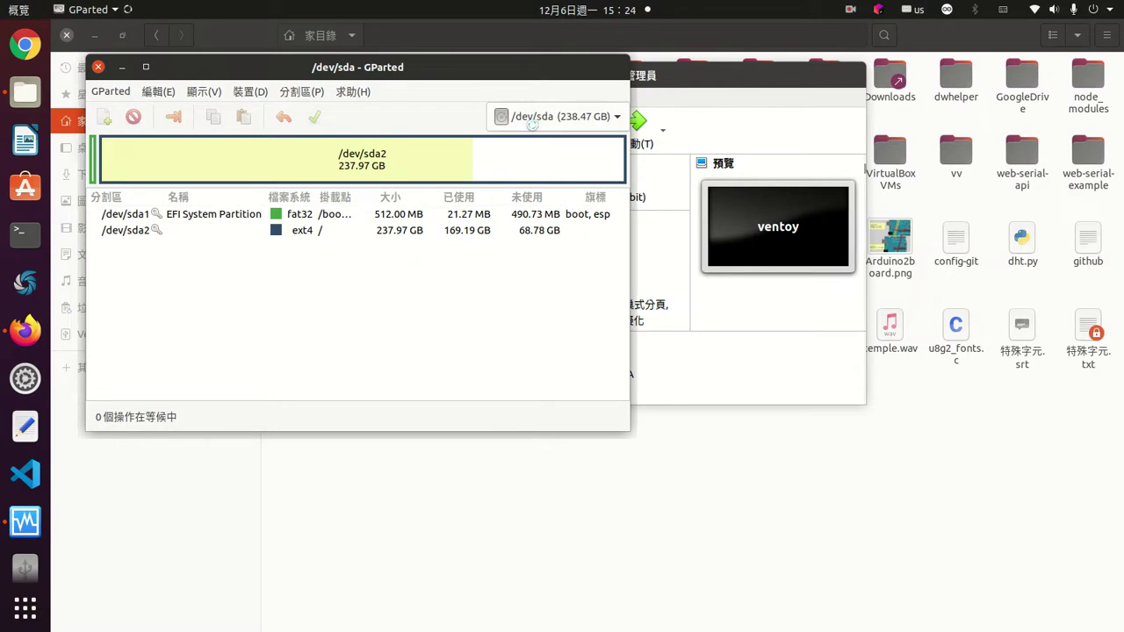
# - Examine the partitions and file systems of the /dev/sdb disk, and close GParted
pyautogui.click(528, 118)
pyautogui.click(529, 142)
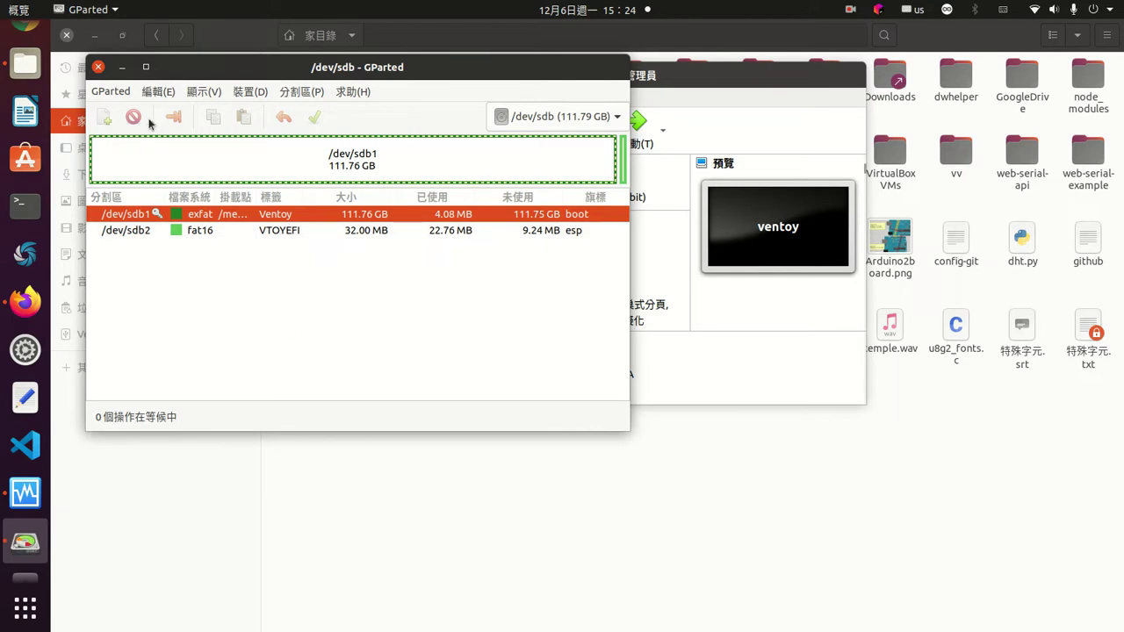
pyautogui.click(98, 68)
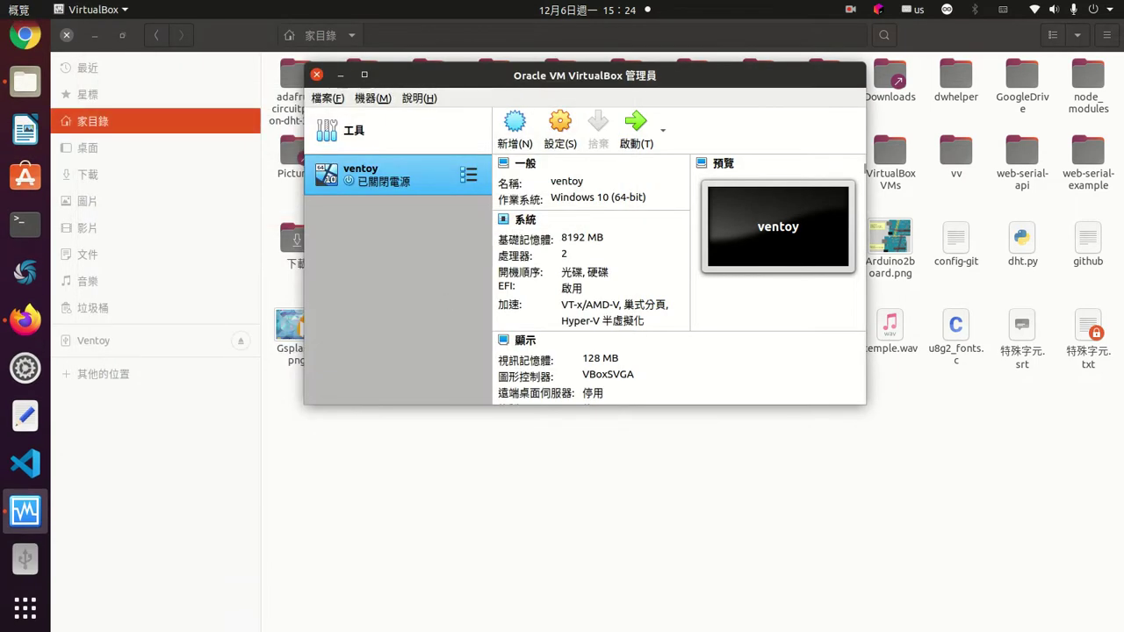
# - Search the applications for the Disks utility, launch it, and unmount the Ventoy partition of the 120 GB hard disk
pyautogui.click(35, 609)
pyautogui.write('dll')
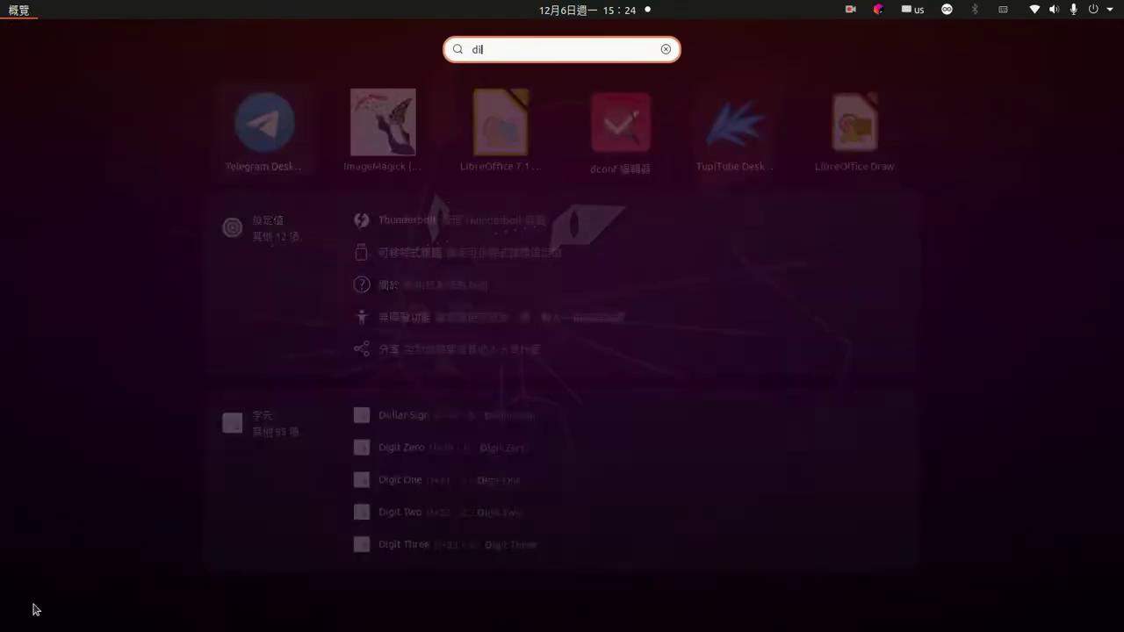
pyautogui.write('s')
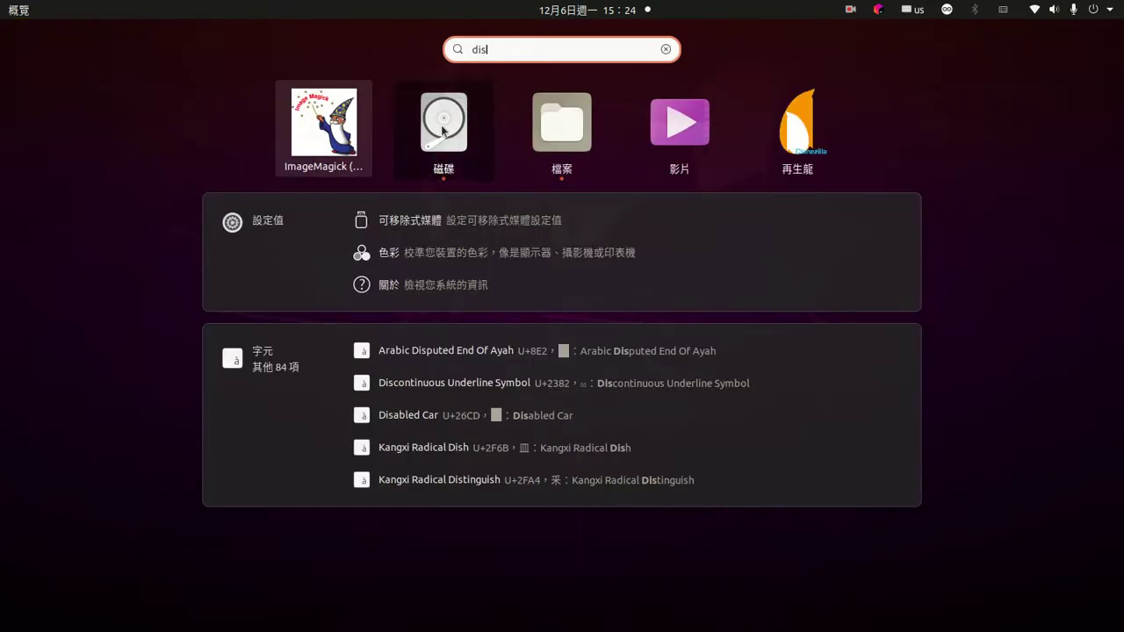
pyautogui.click(442, 126)
pyautogui.click(337, 175)
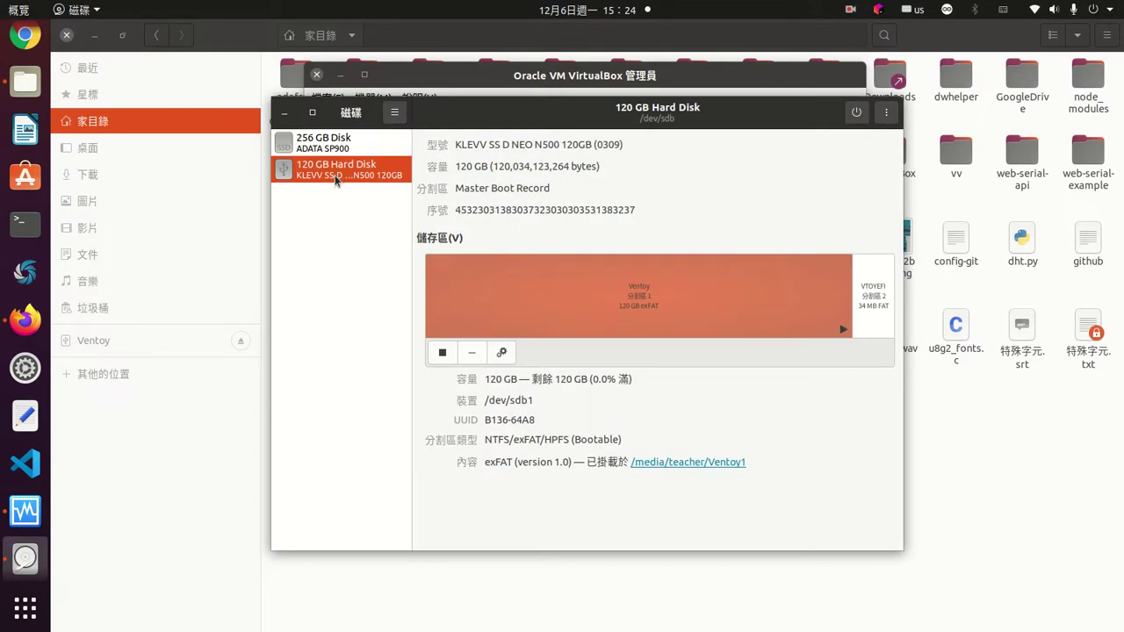
pyautogui.click(442, 352)
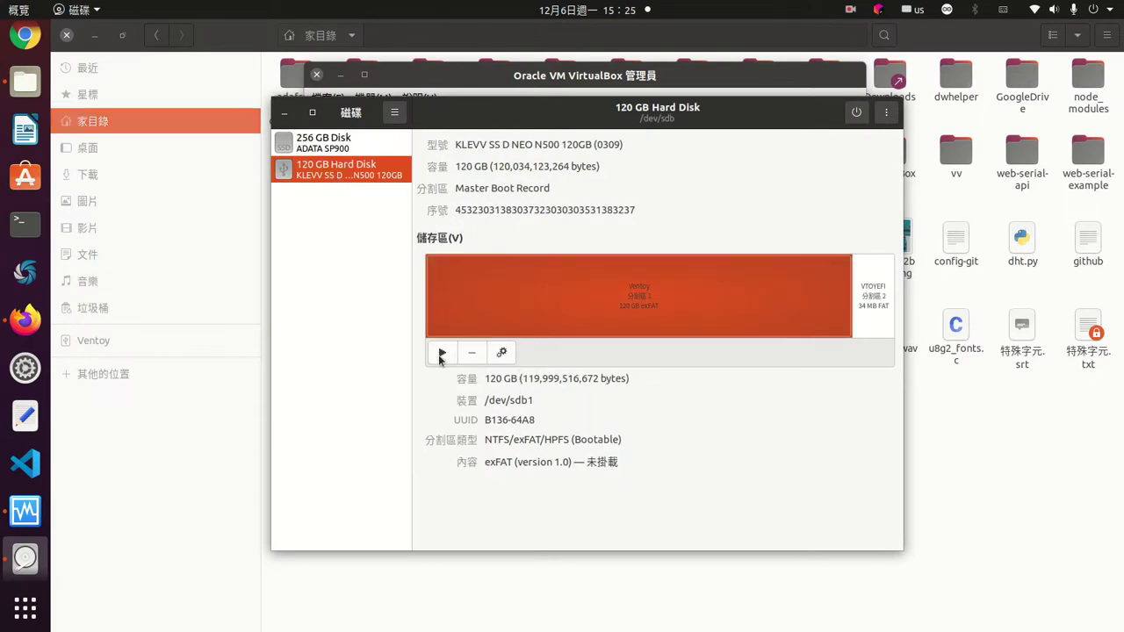
# - Format the /dev/sdb1 partition as NTFS with an empty volume name and erasing off, and minimise the Disks window
pyautogui.click(501, 353)
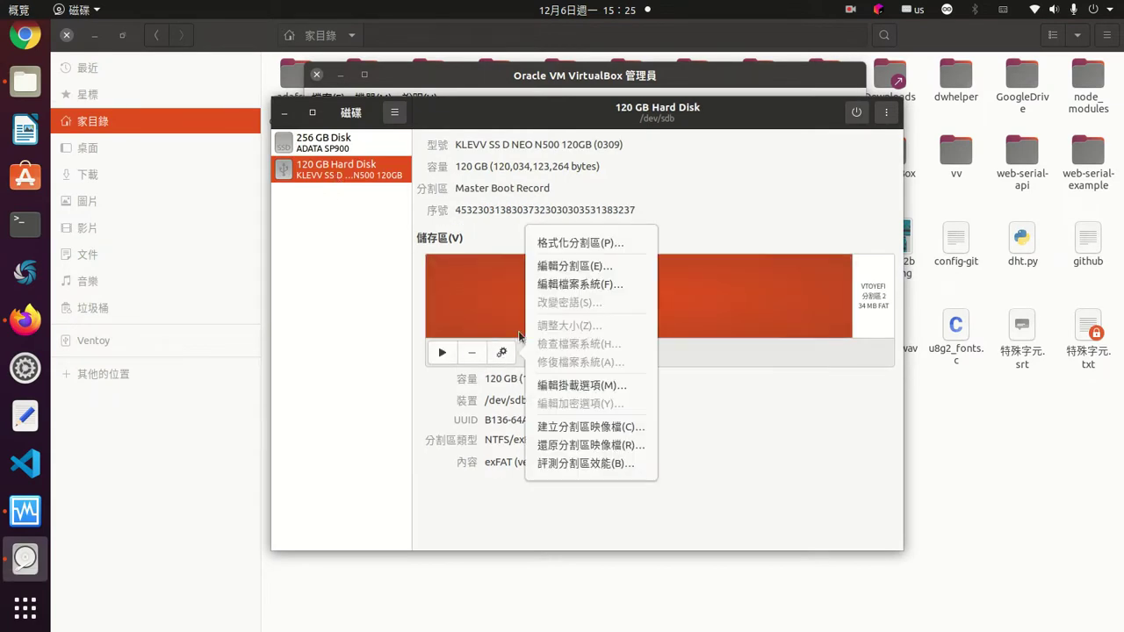
pyautogui.click(582, 244)
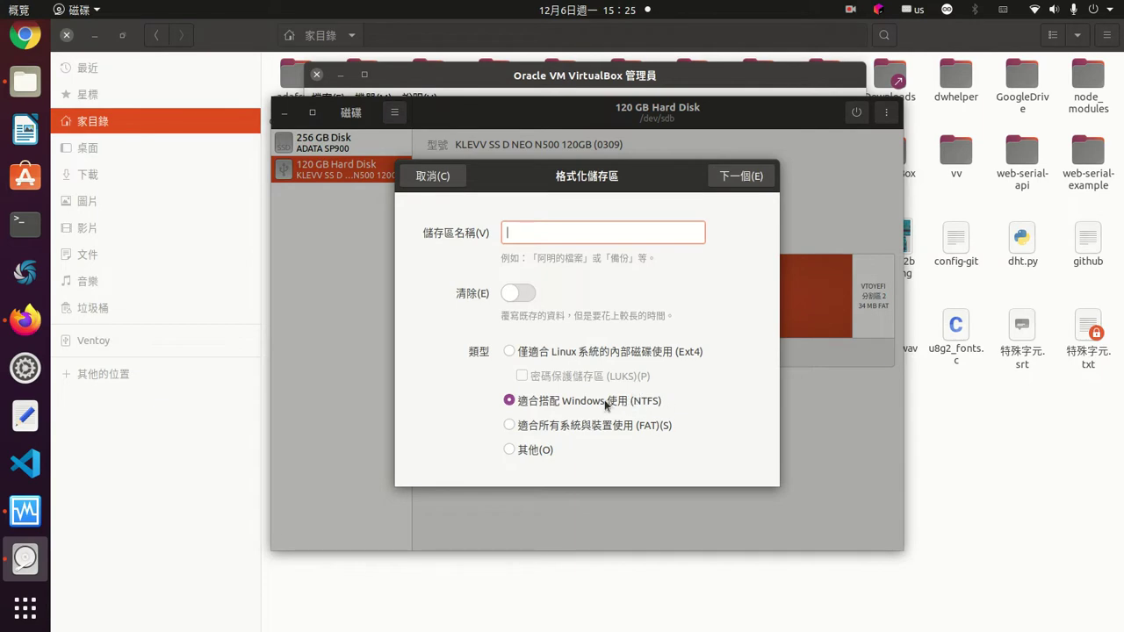
pyautogui.click(761, 175)
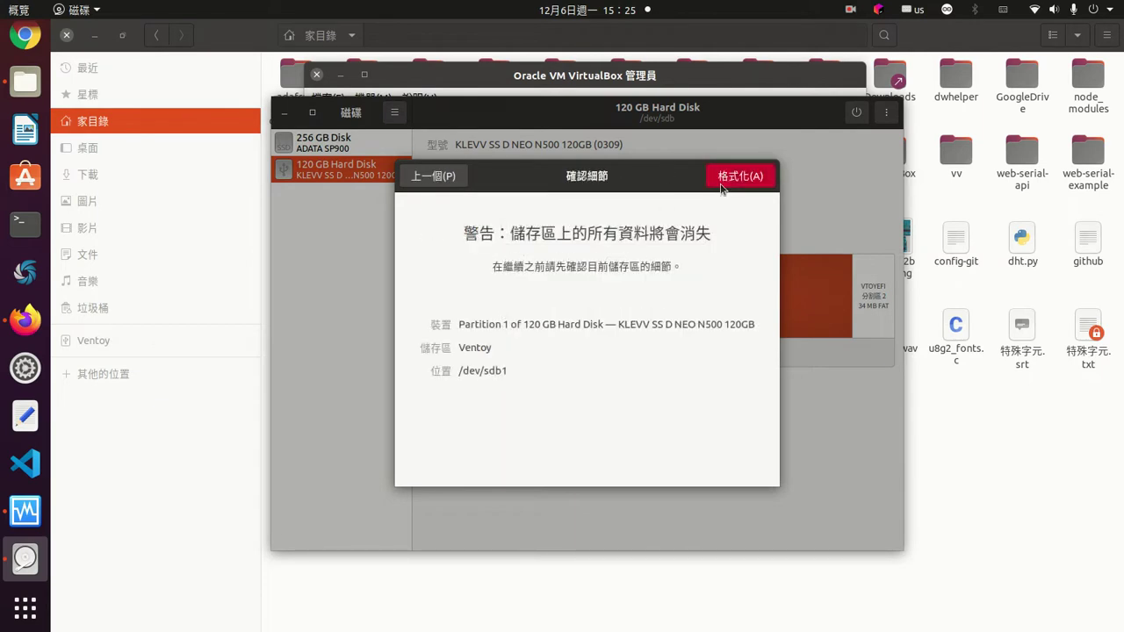
pyautogui.click(732, 177)
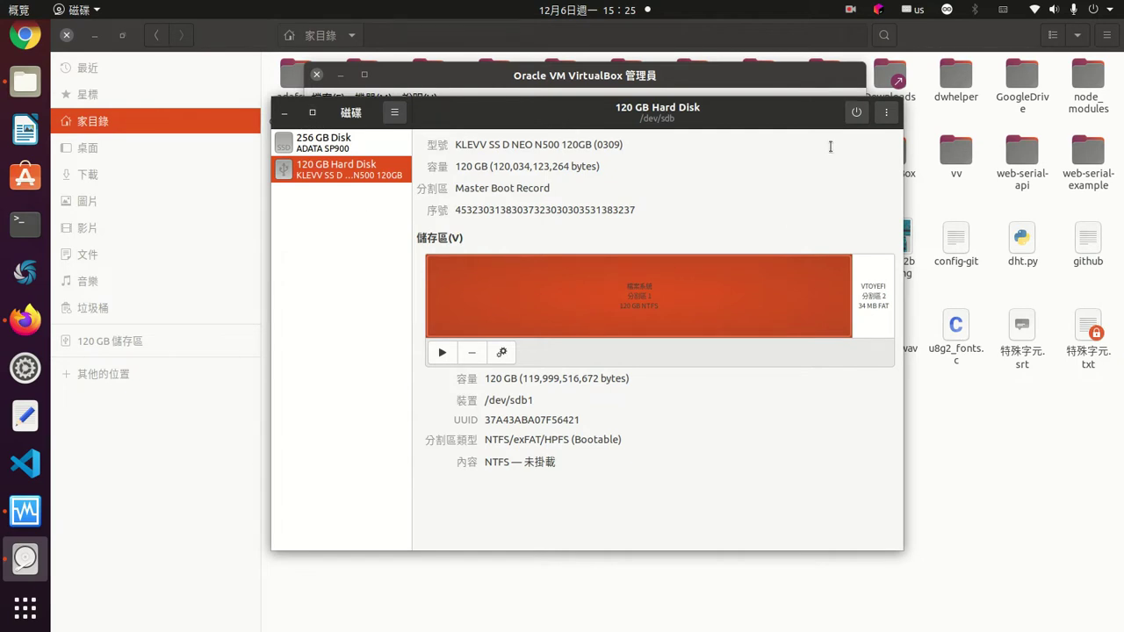
pyautogui.click(284, 113)
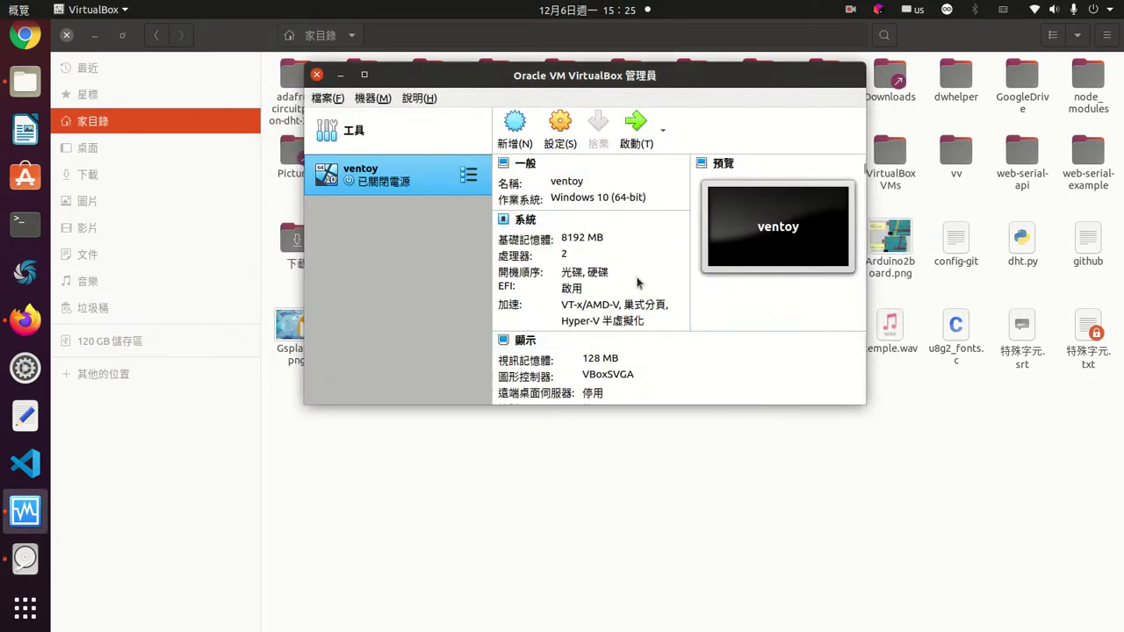